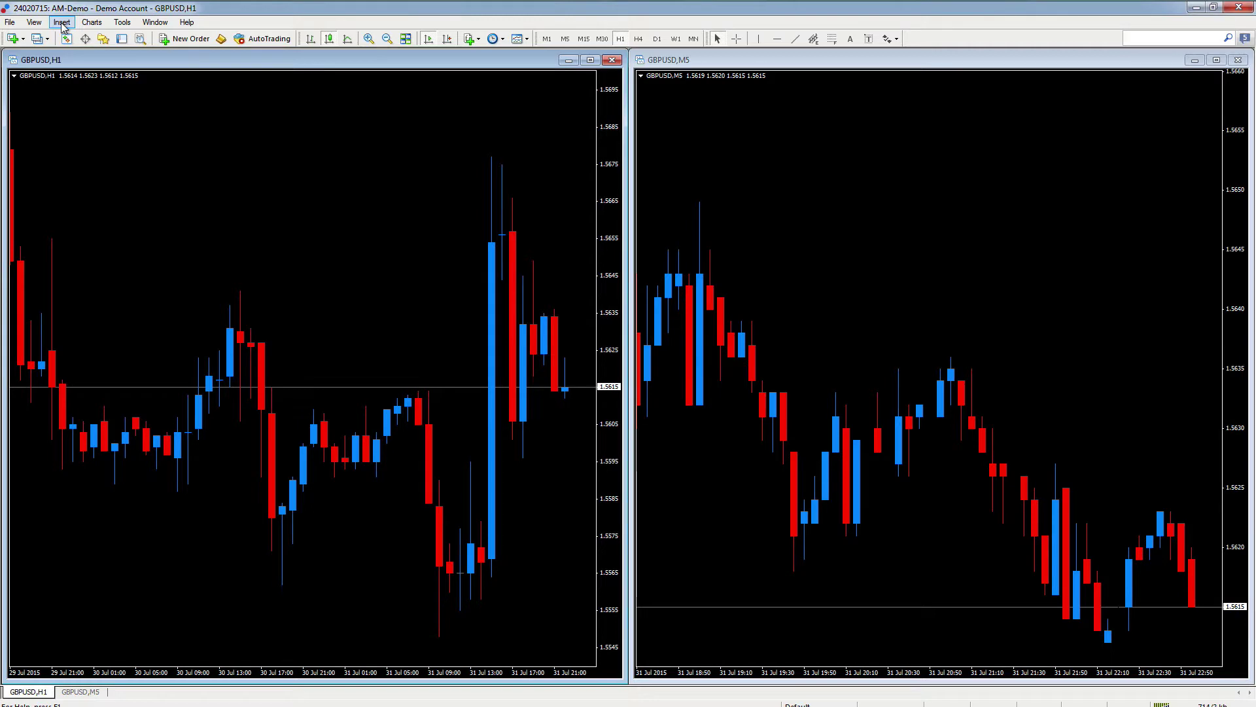
# - Show the Navigator and add QuantumCSI from Indicators > Quantum to the GBPUSD,H1 chart
pyautogui.click(36, 25)
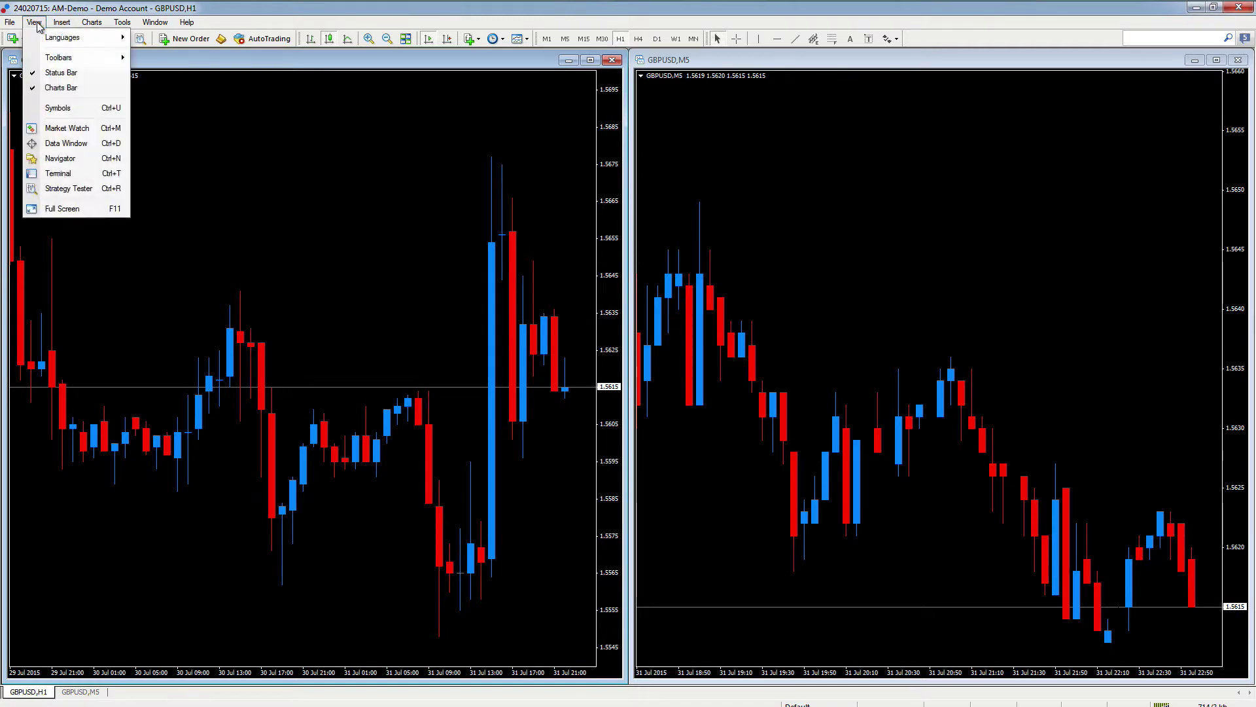
pyautogui.click(53, 159)
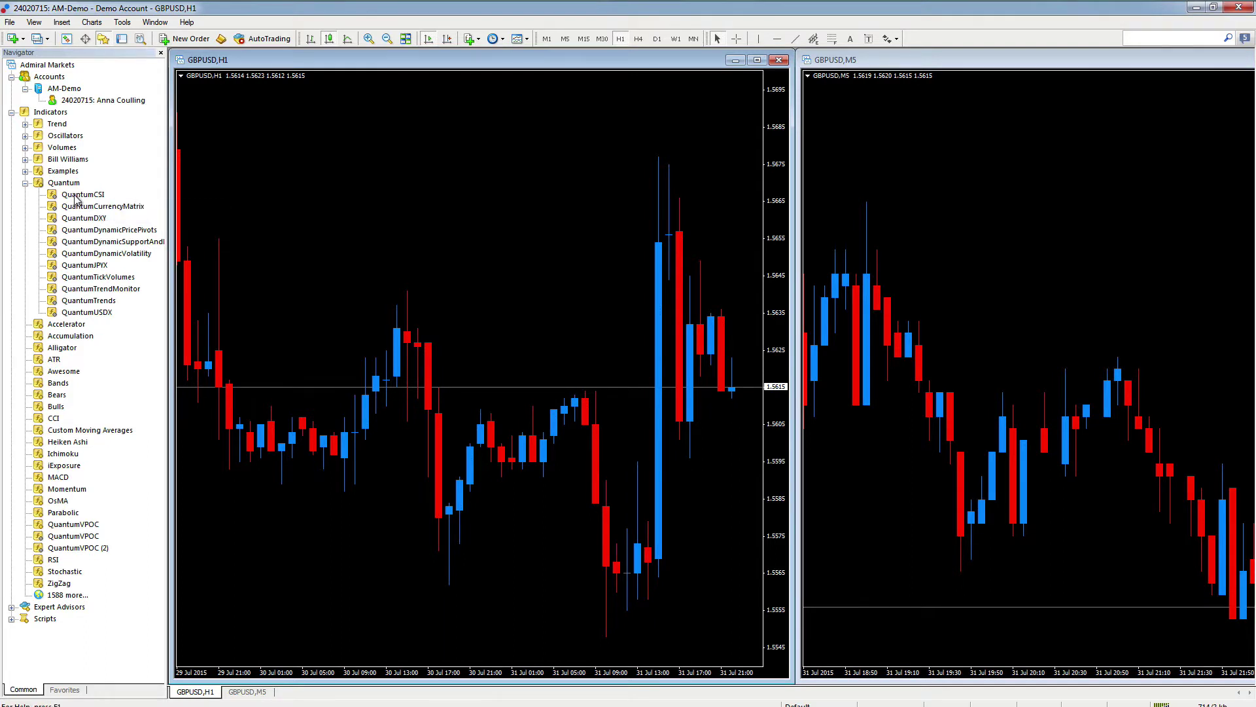
pyautogui.moveTo(75, 196); pyautogui.dragTo(375, 270)
pyautogui.moveTo(475, 319); pyautogui.dragTo(475, 319)
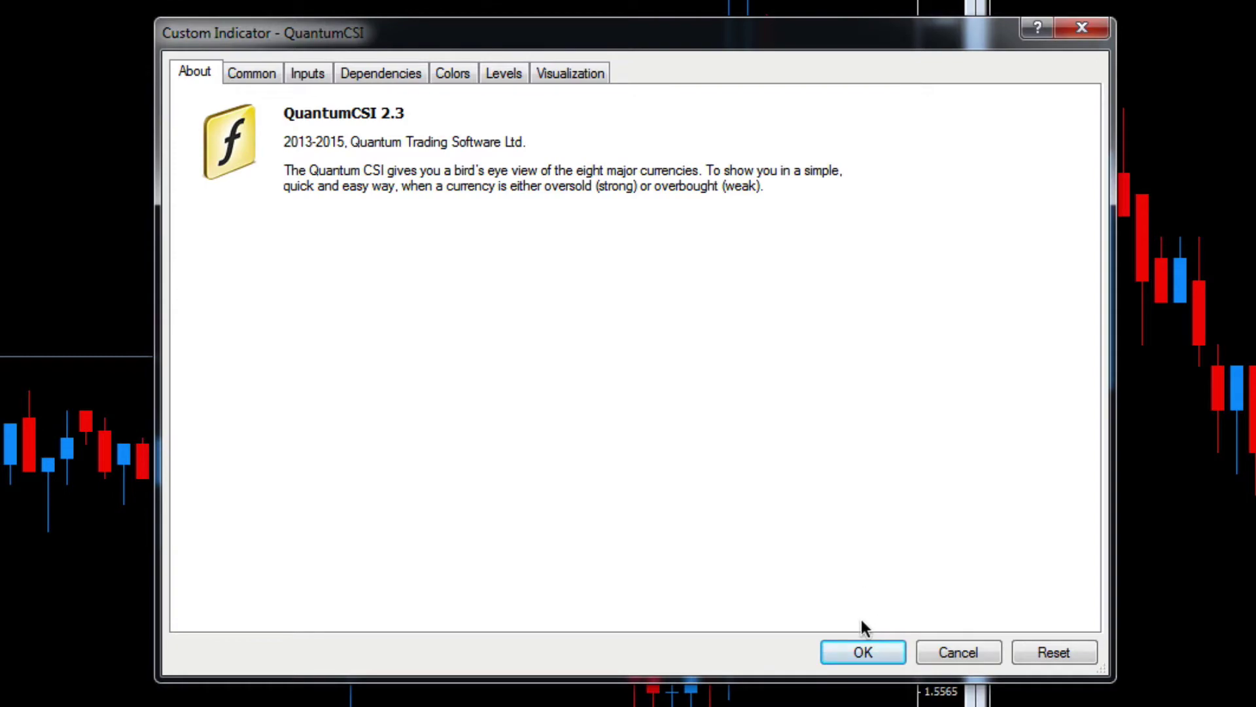
pyautogui.click(864, 652)
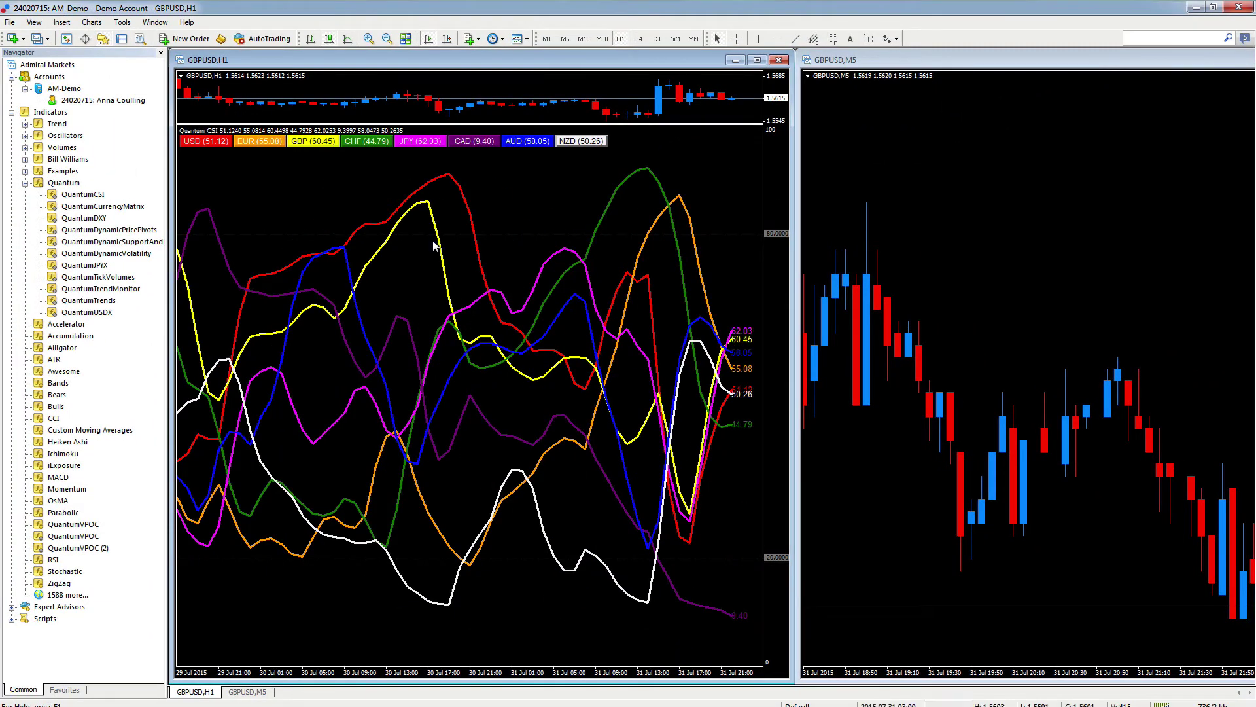
# - Hide the Navigator, enlarge the Quantum CSI subwindow, and narrow the GBPUSD H1 window
pyautogui.click(159, 53)
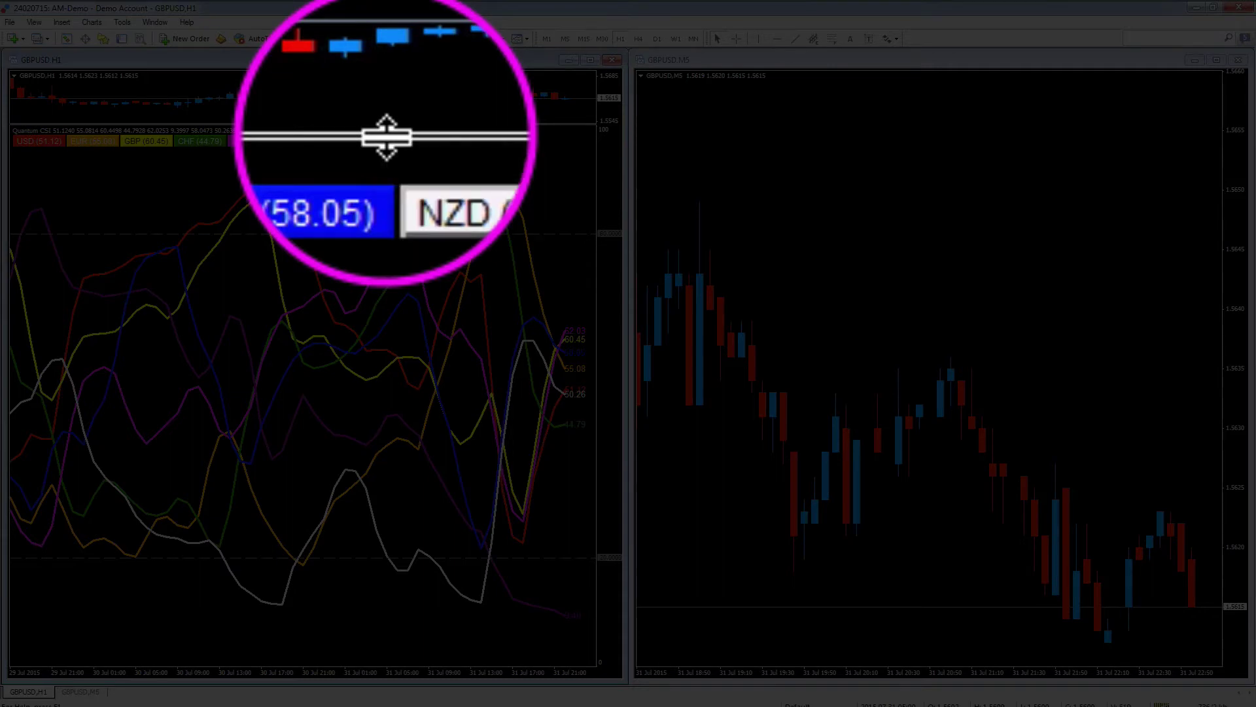
pyautogui.moveTo(386, 125)
pyautogui.mouseDown()
pyautogui.moveTo(384, 303)
pyautogui.moveTo(395, 305)
pyautogui.moveTo(399, 118)
pyautogui.mouseUp()
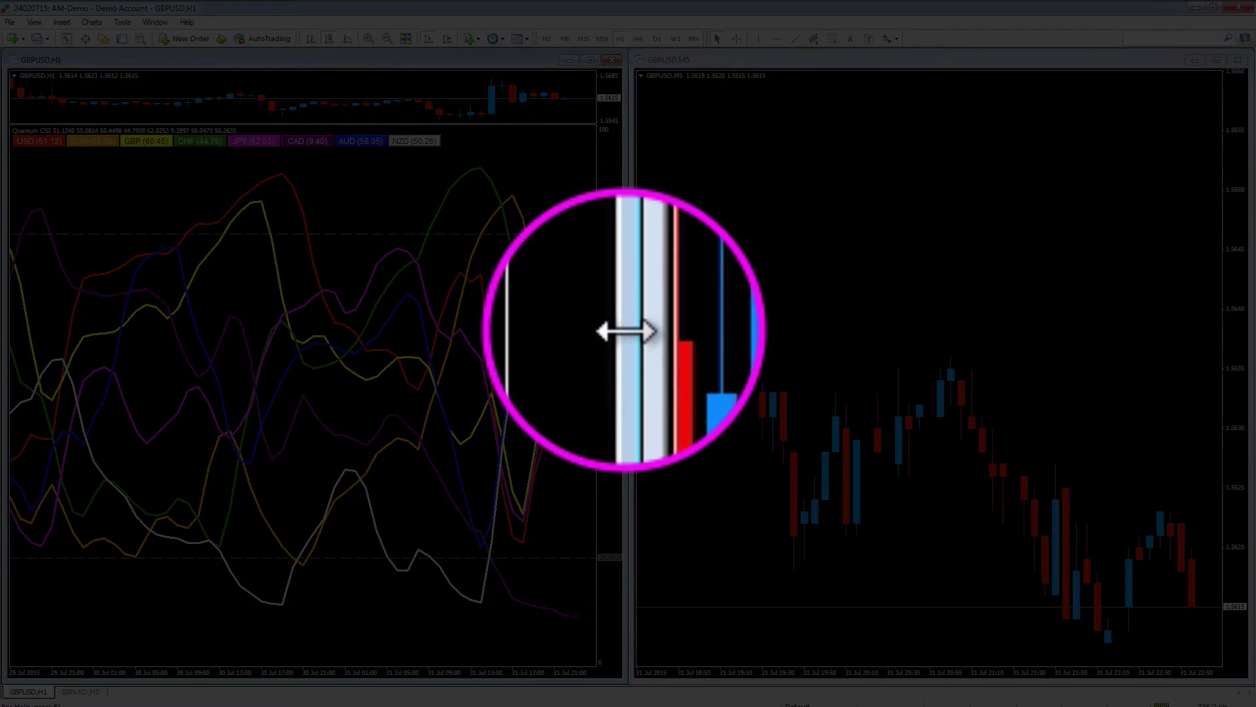
pyautogui.moveTo(627, 332)
pyautogui.mouseDown()
pyautogui.moveTo(351, 332)
pyautogui.moveTo(622, 328)
pyautogui.mouseUp()
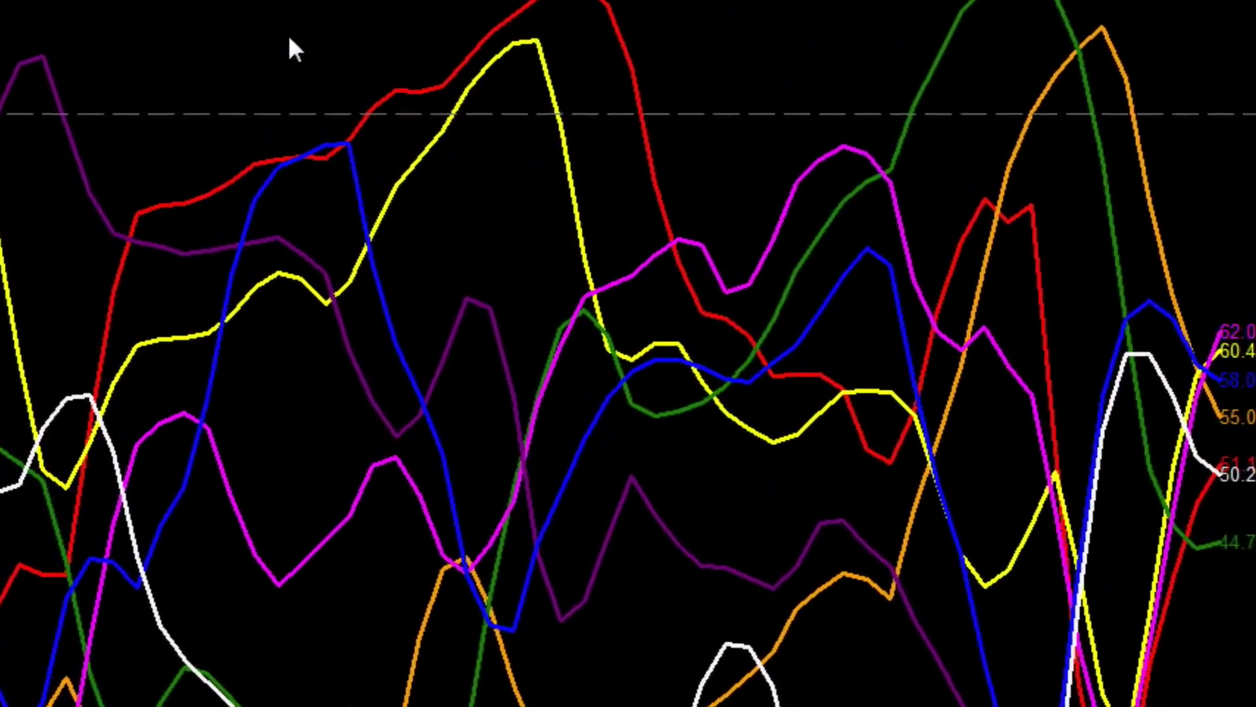
# - Open the QuantumCSI properties from the H1 chart's Indicators List
pyautogui.rightClick(290, 37)
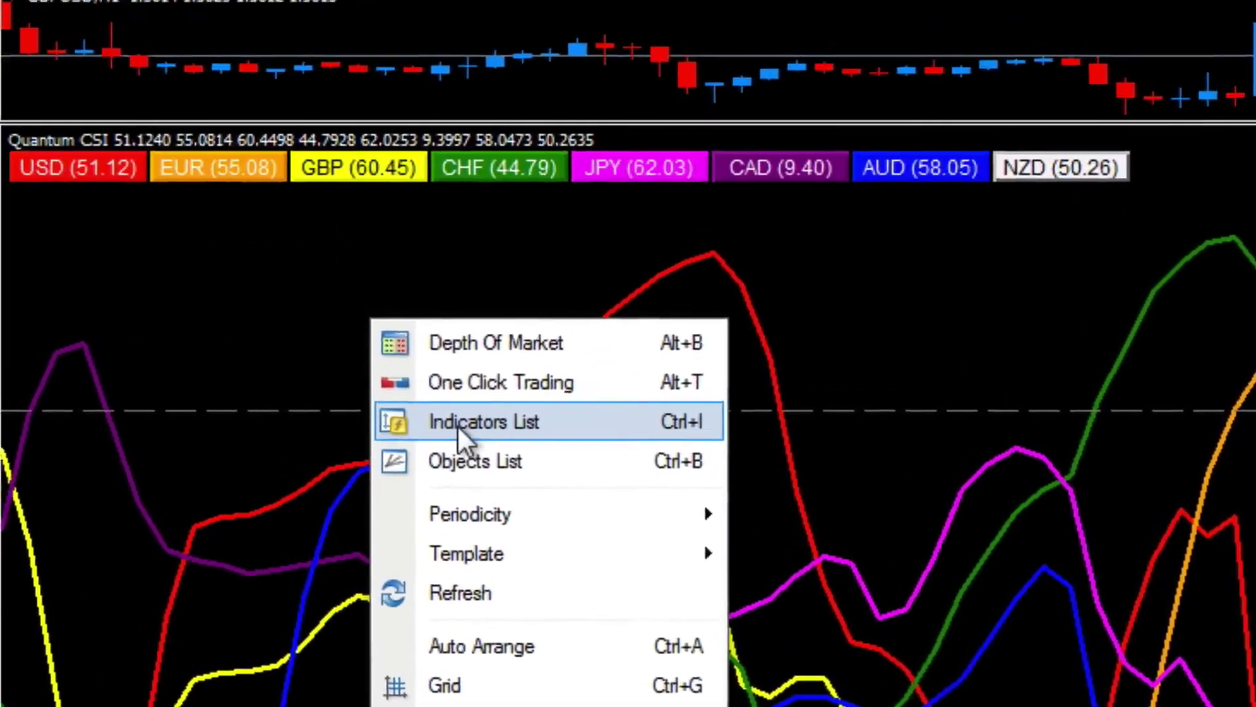
pyautogui.click(384, 112)
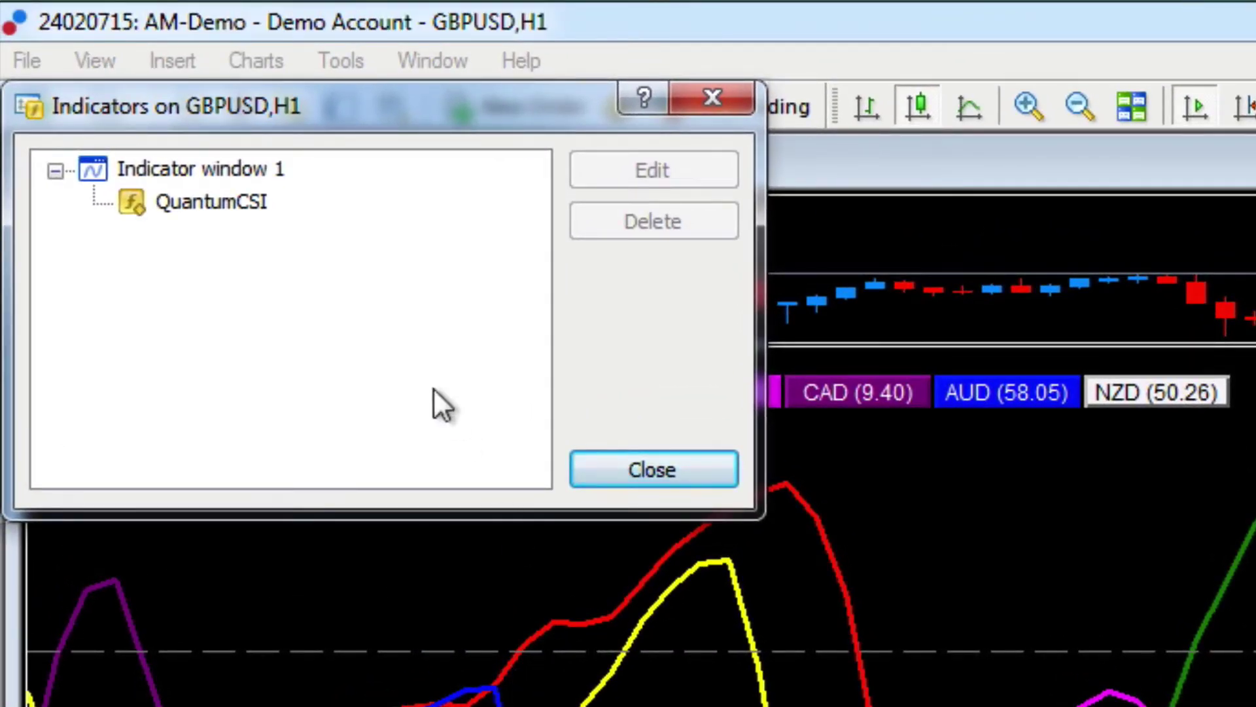
pyautogui.click(200, 208)
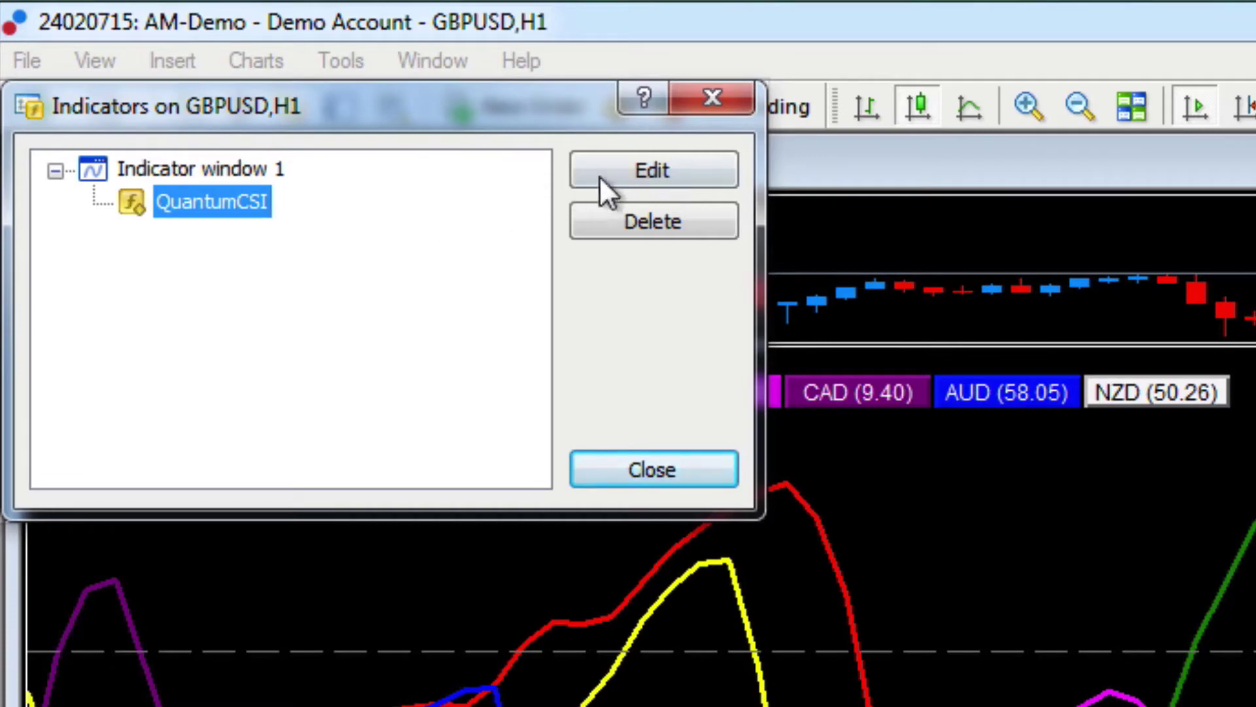
pyautogui.click(661, 166)
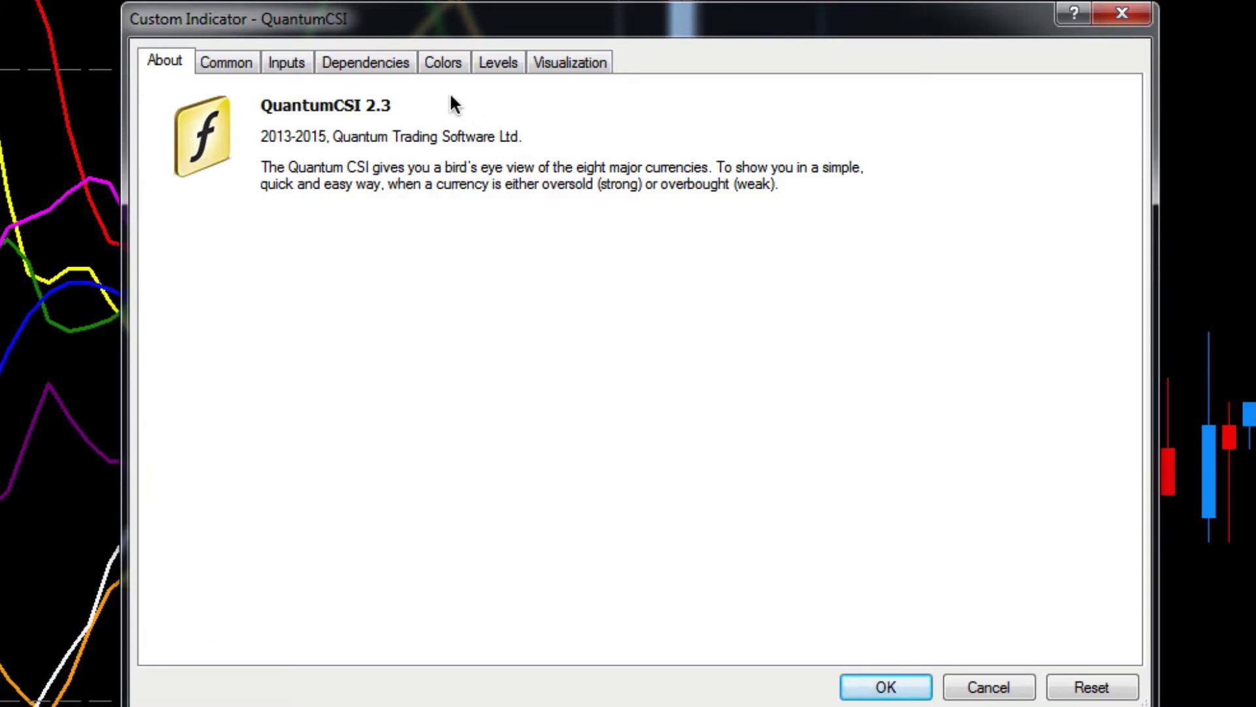
# - Set QuantumCSI's Show values input to false and apply it
pyautogui.click(288, 66)
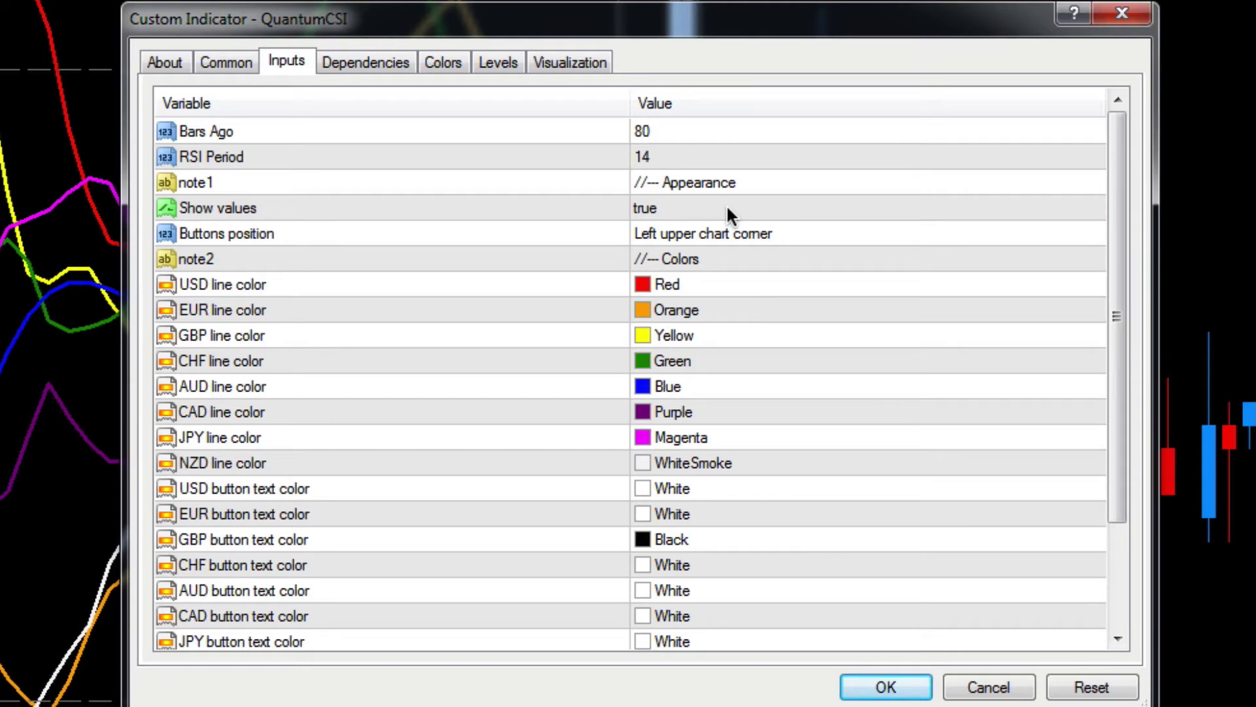
pyautogui.click(774, 207)
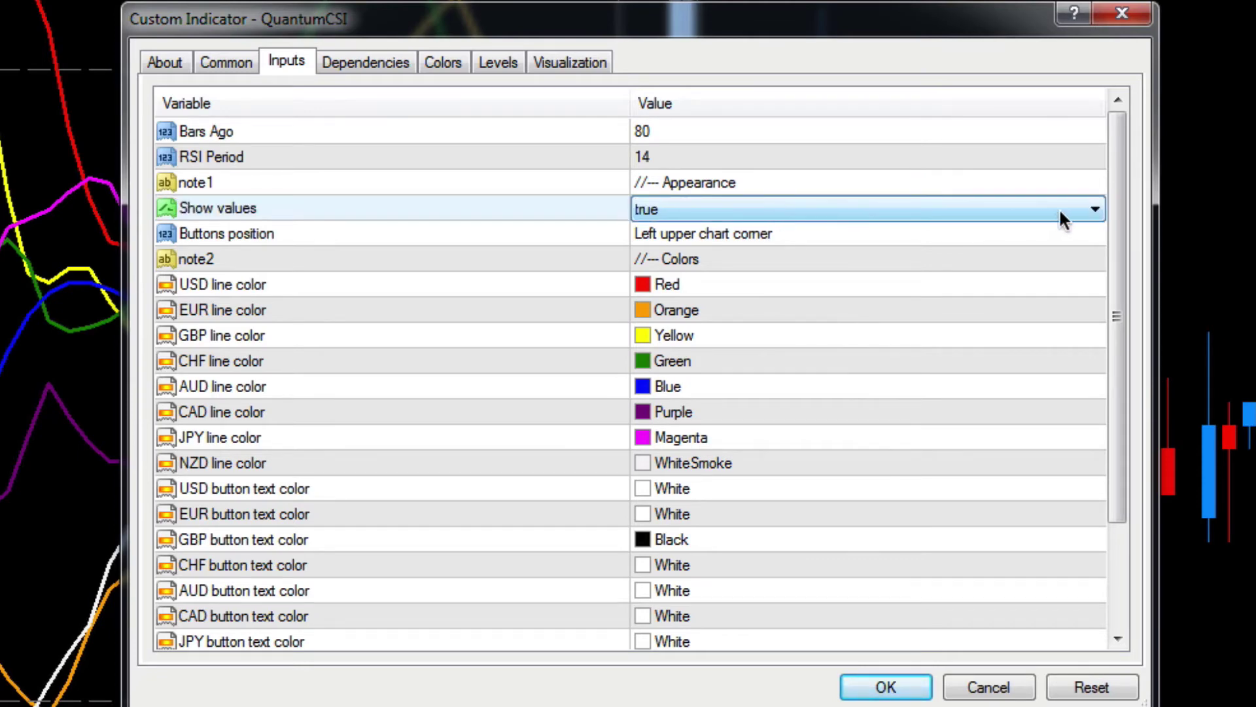
pyautogui.click(1094, 205)
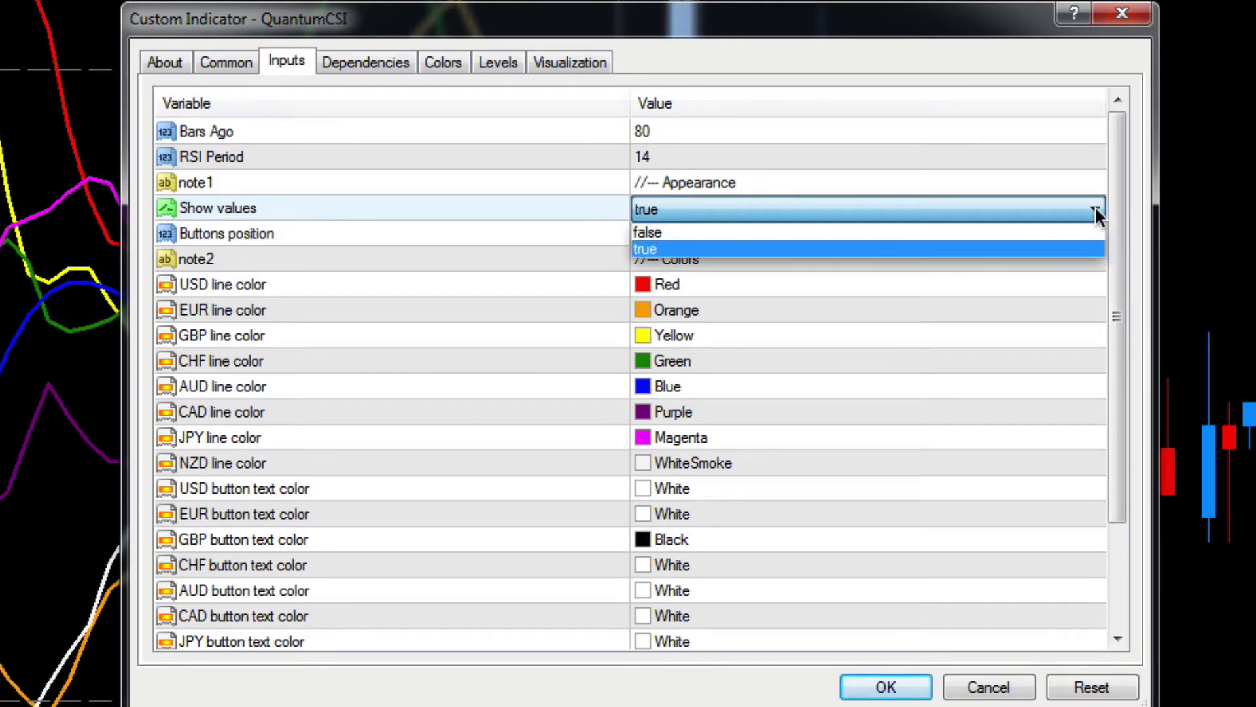
pyautogui.click(818, 233)
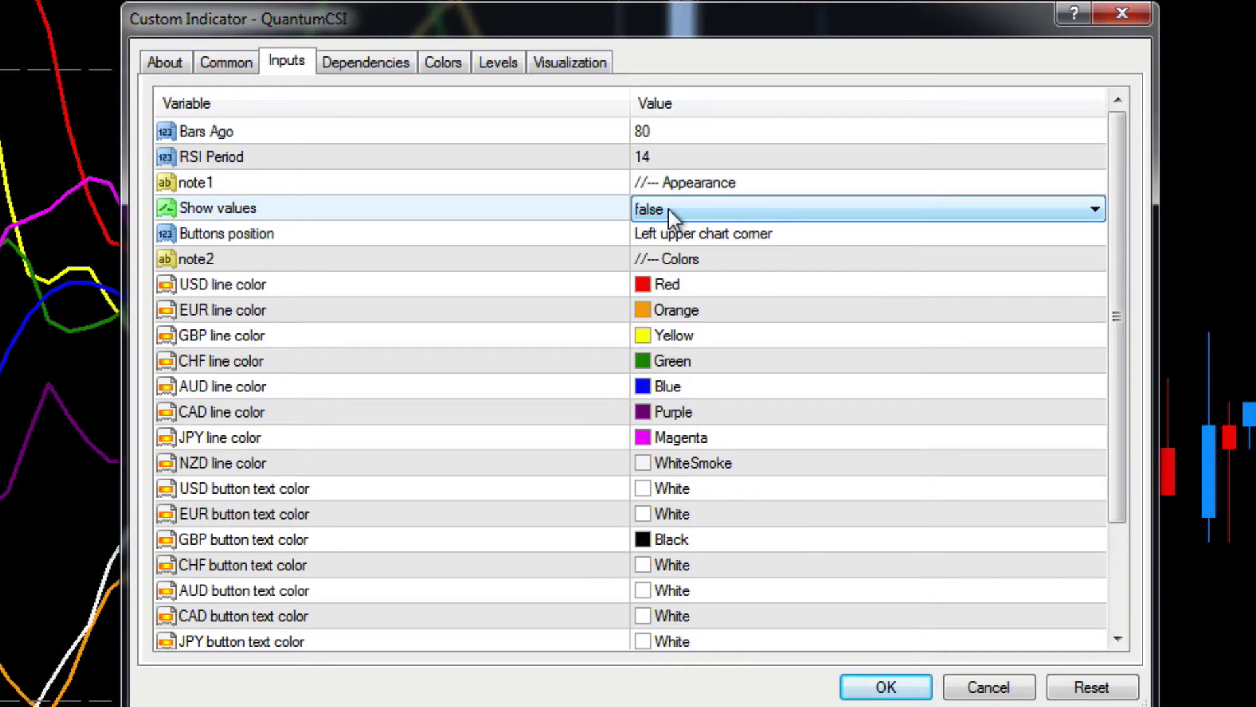
pyautogui.click(885, 687)
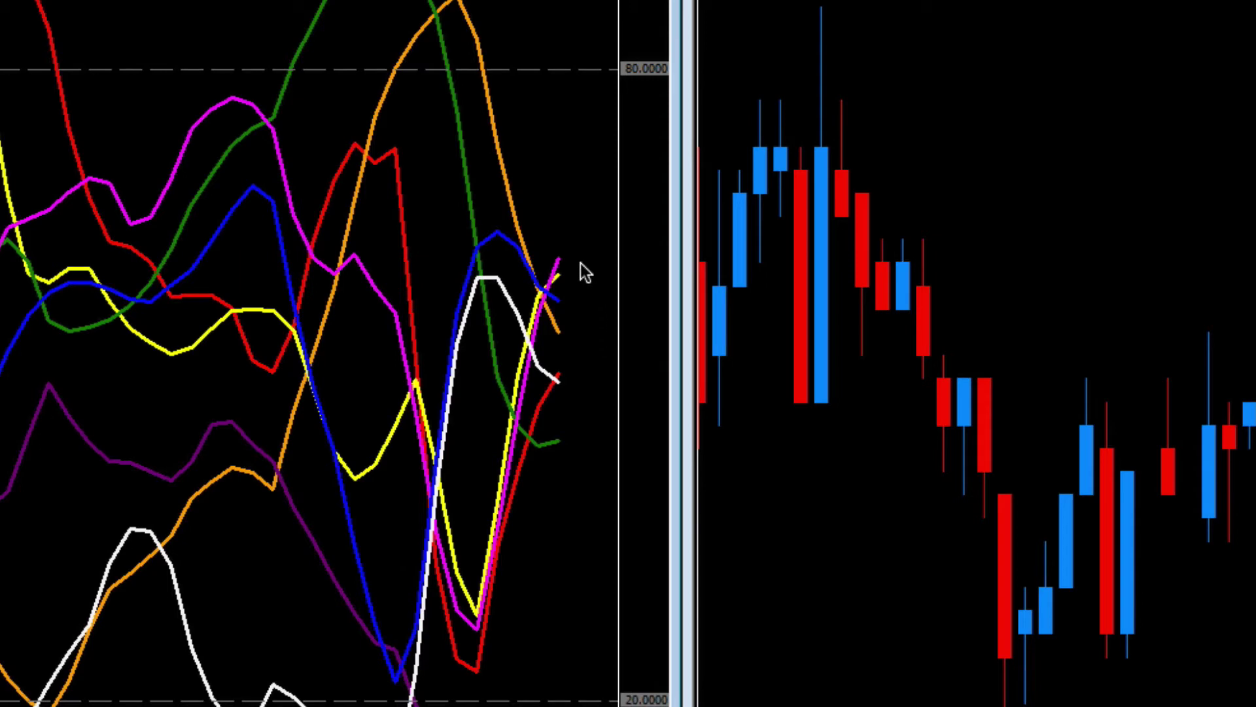
# - Reopen QuantumCSI's inputs from the Indicators List and set Show values back to true
pyautogui.rightClick(128, 28)
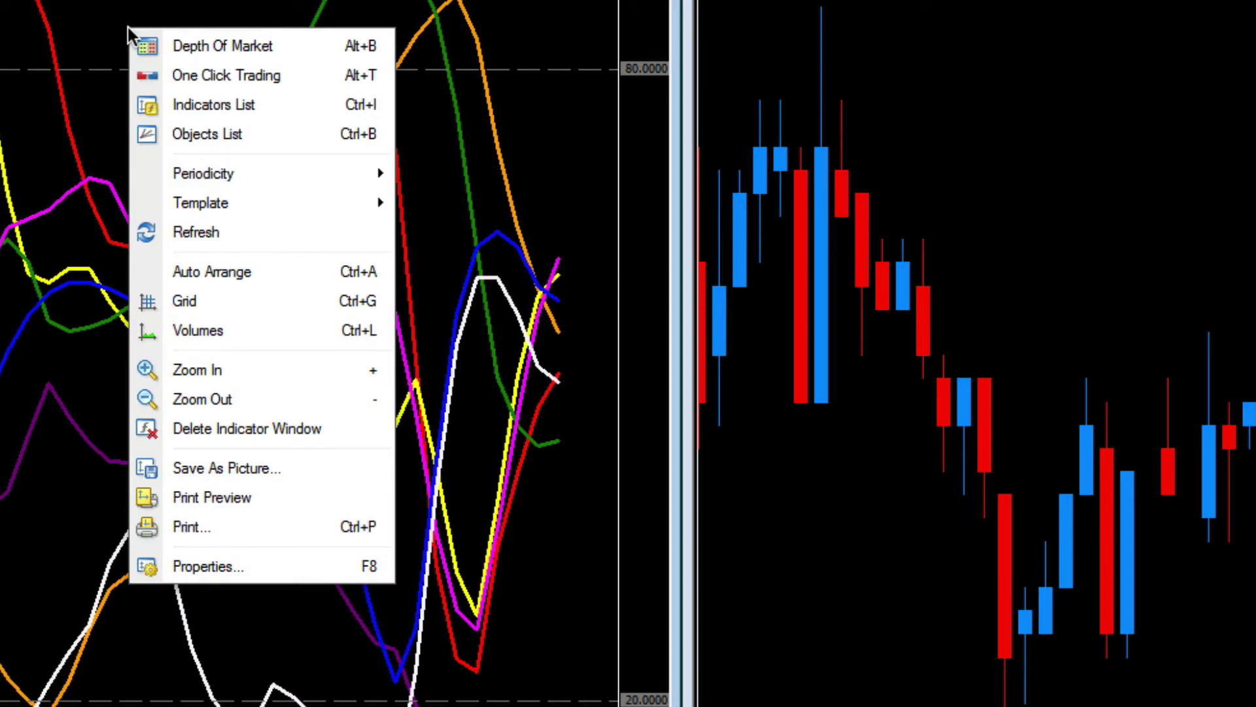
pyautogui.click(196, 106)
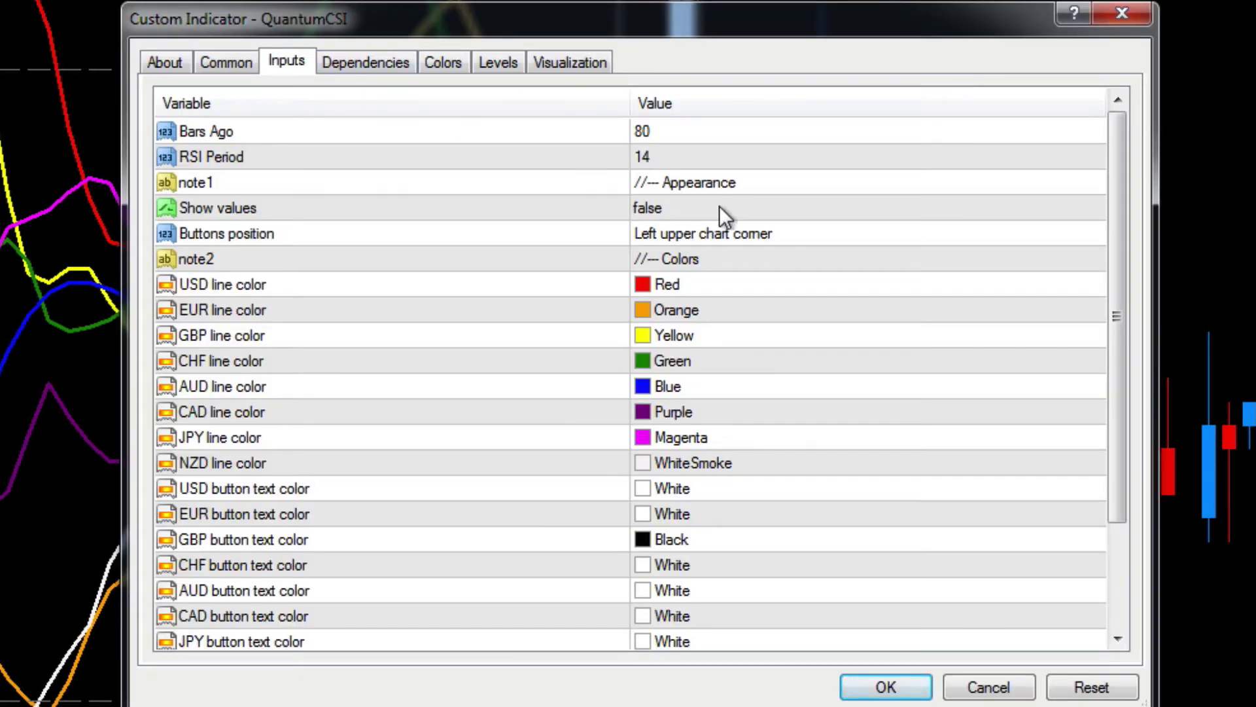
pyautogui.click(767, 212)
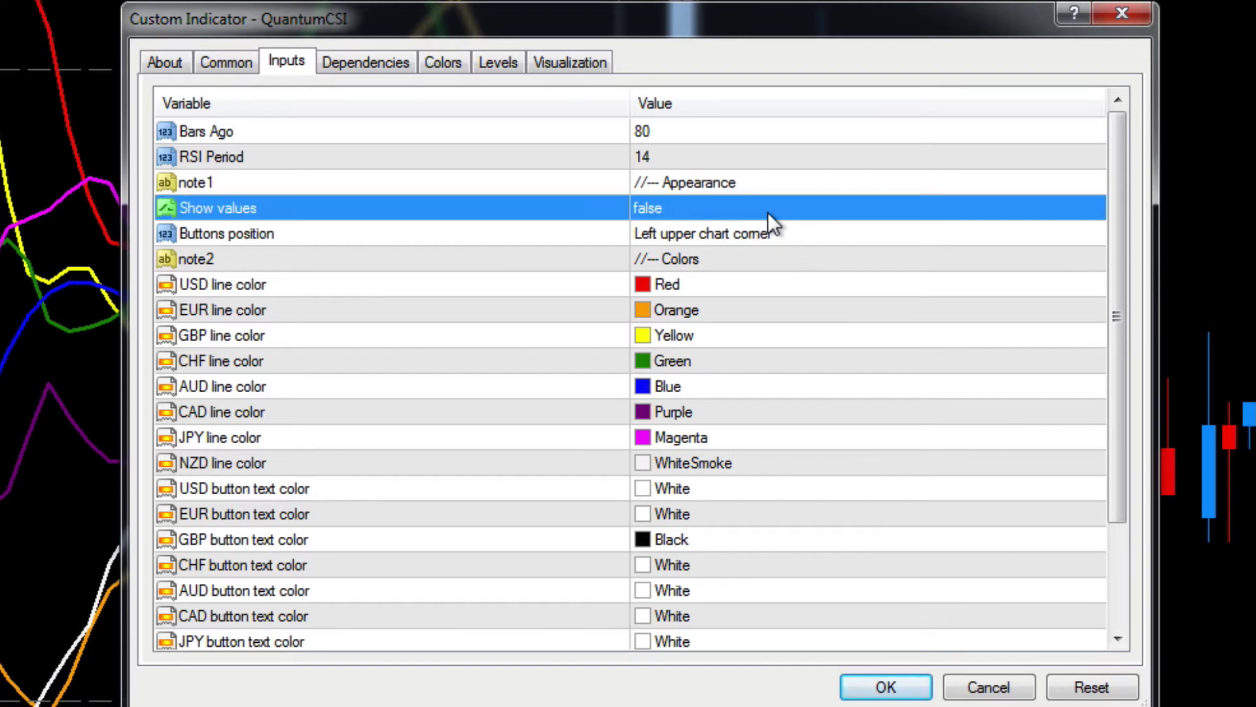
pyautogui.click(874, 209)
pyautogui.click(1096, 209)
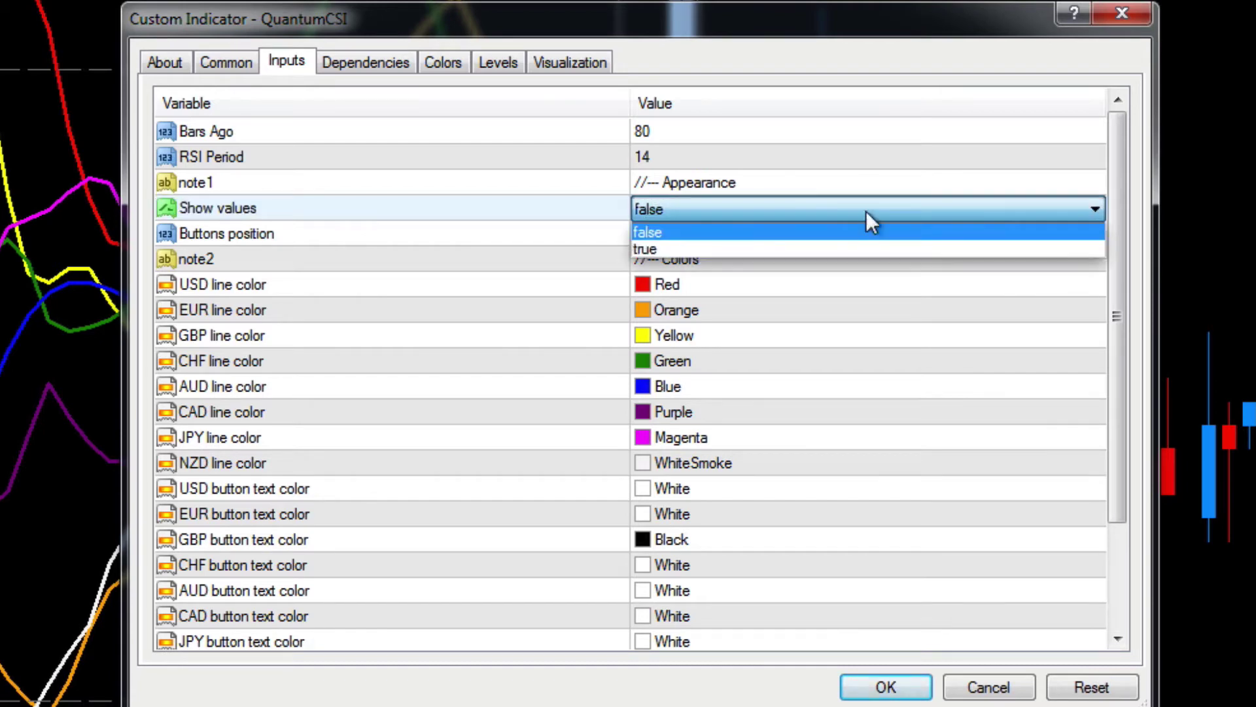
pyautogui.click(694, 247)
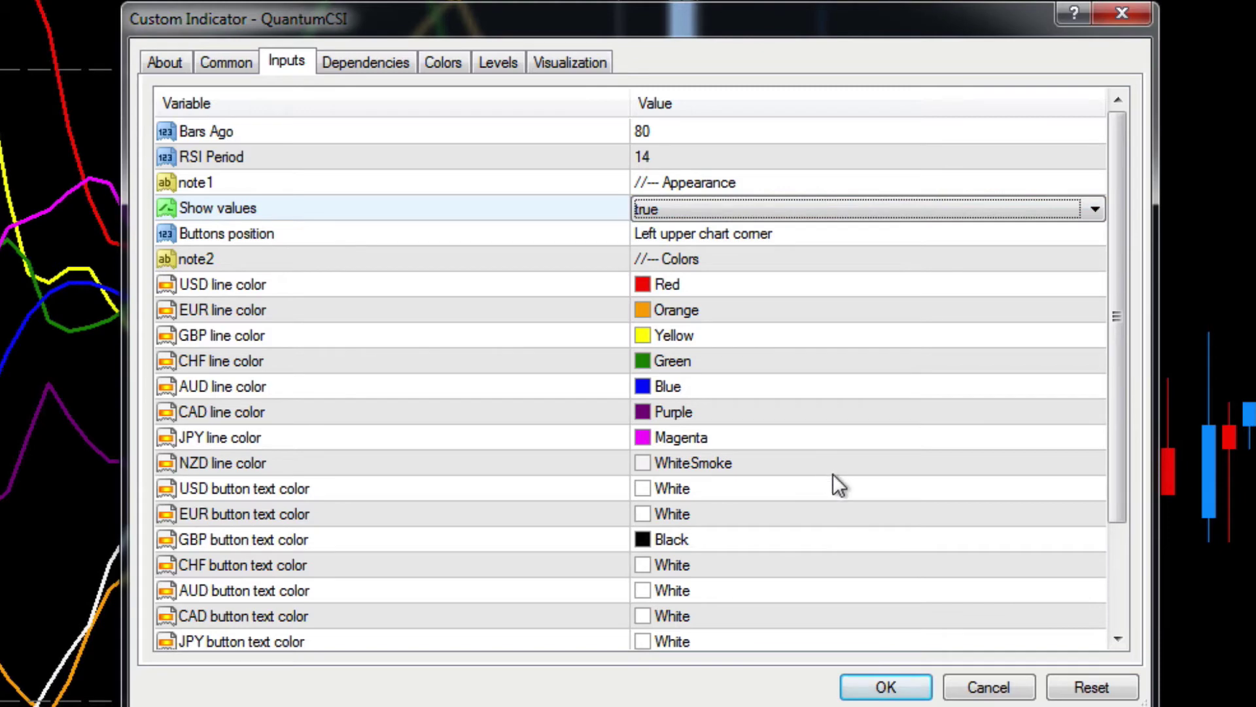
pyautogui.click(886, 686)
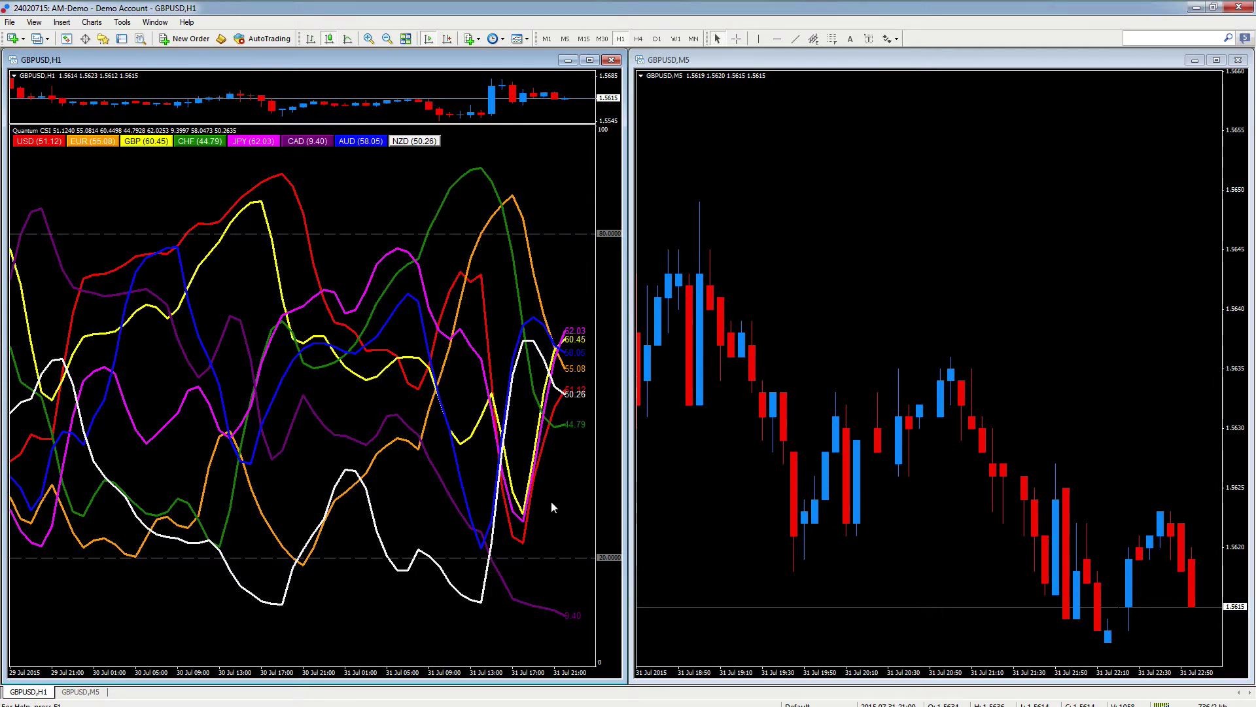
# - Shrink the GBPUSD H1 window to a strip and widen the GBPUSD M5 window leftward
pyautogui.moveTo(617, 471); pyautogui.dragTo(322, 462)
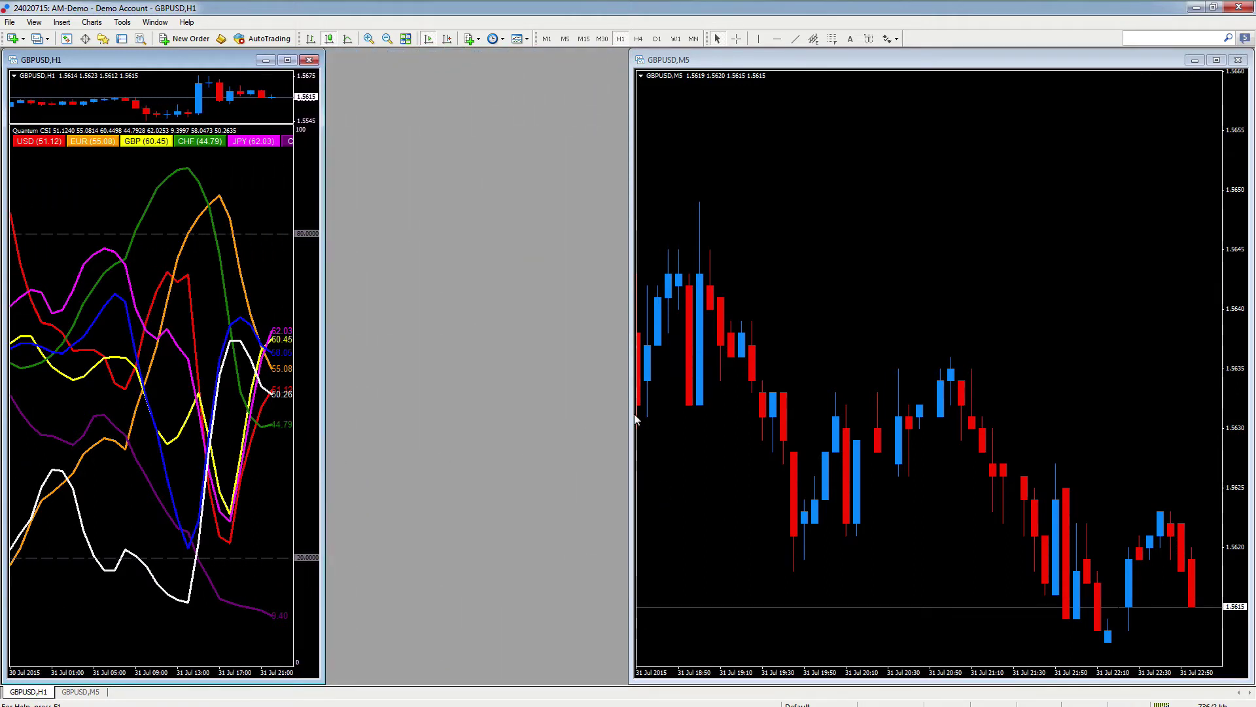
pyautogui.moveTo(632, 415); pyautogui.dragTo(324, 418)
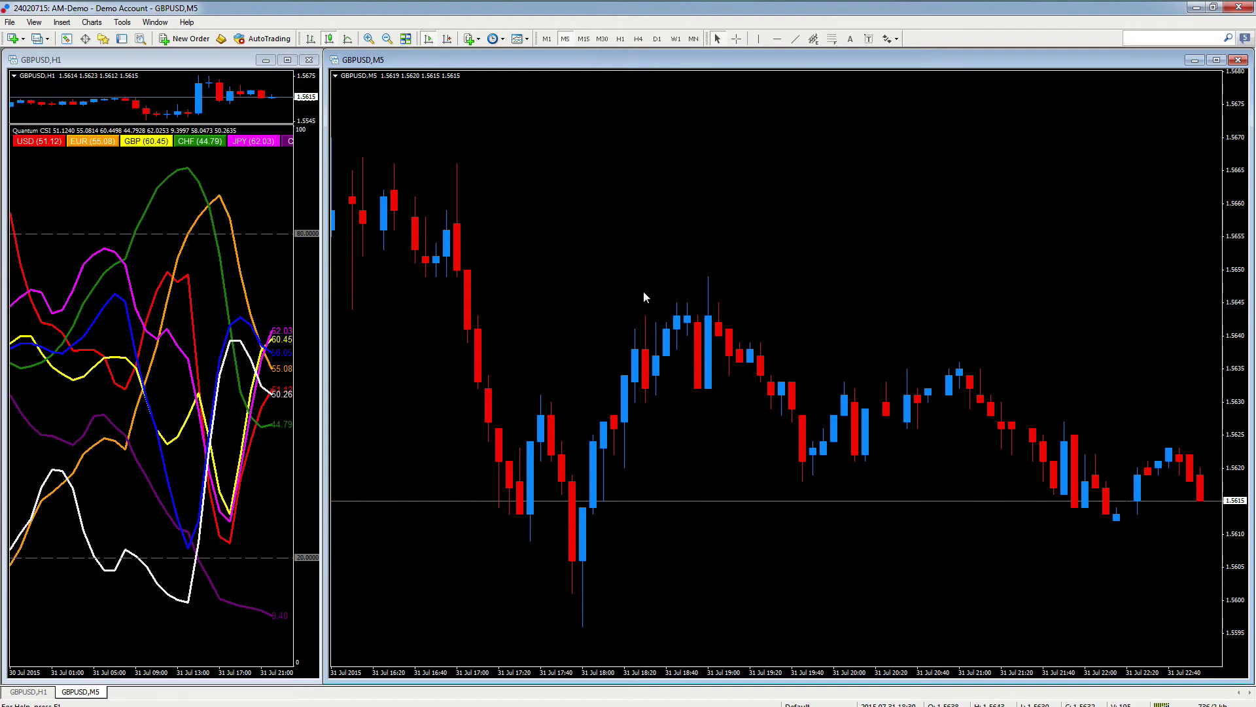
# - Add the custom QuantumDynamicVolatility indicator to the M5 chart with its default offset 30.0
pyautogui.click(62, 22)
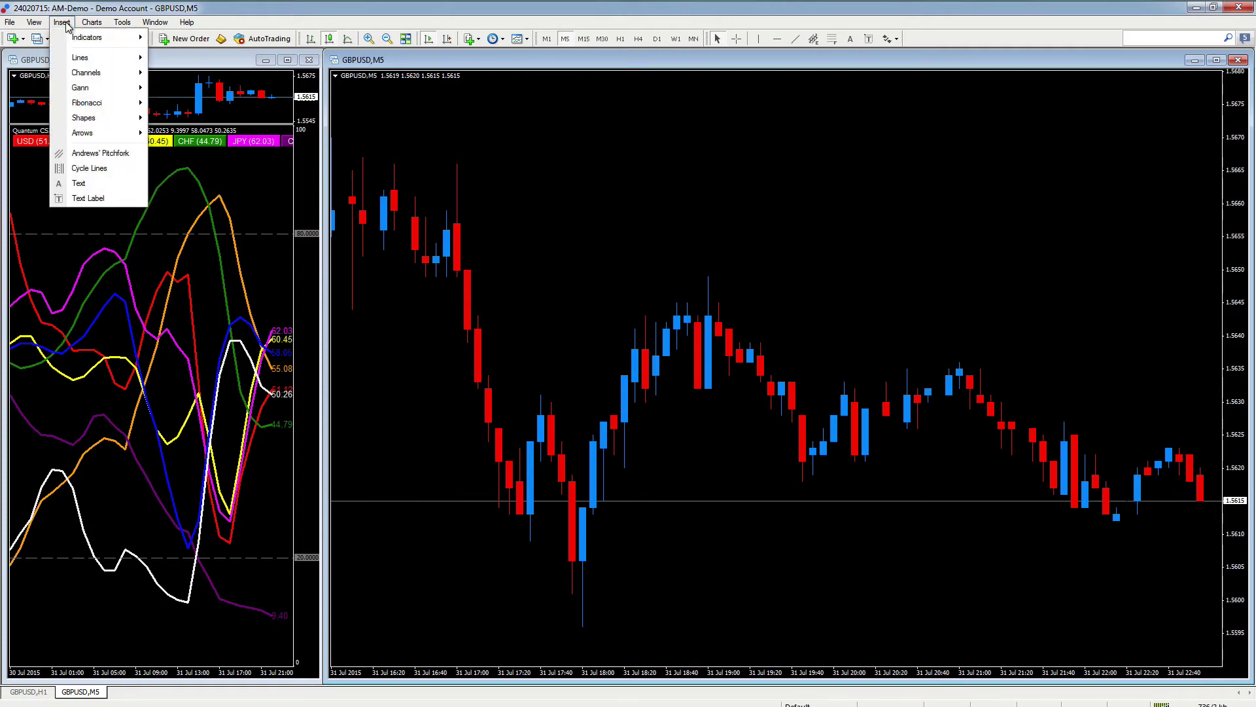
pyautogui.moveTo(74, 38)
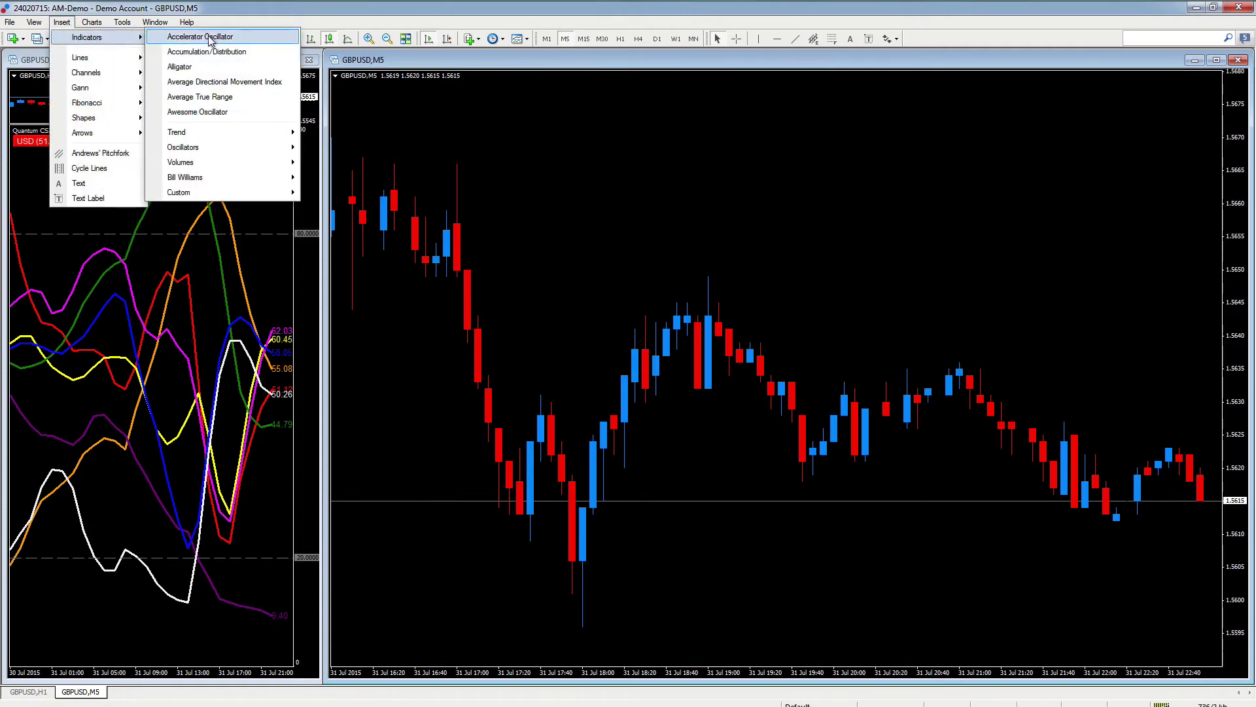
pyautogui.moveTo(279, 196)
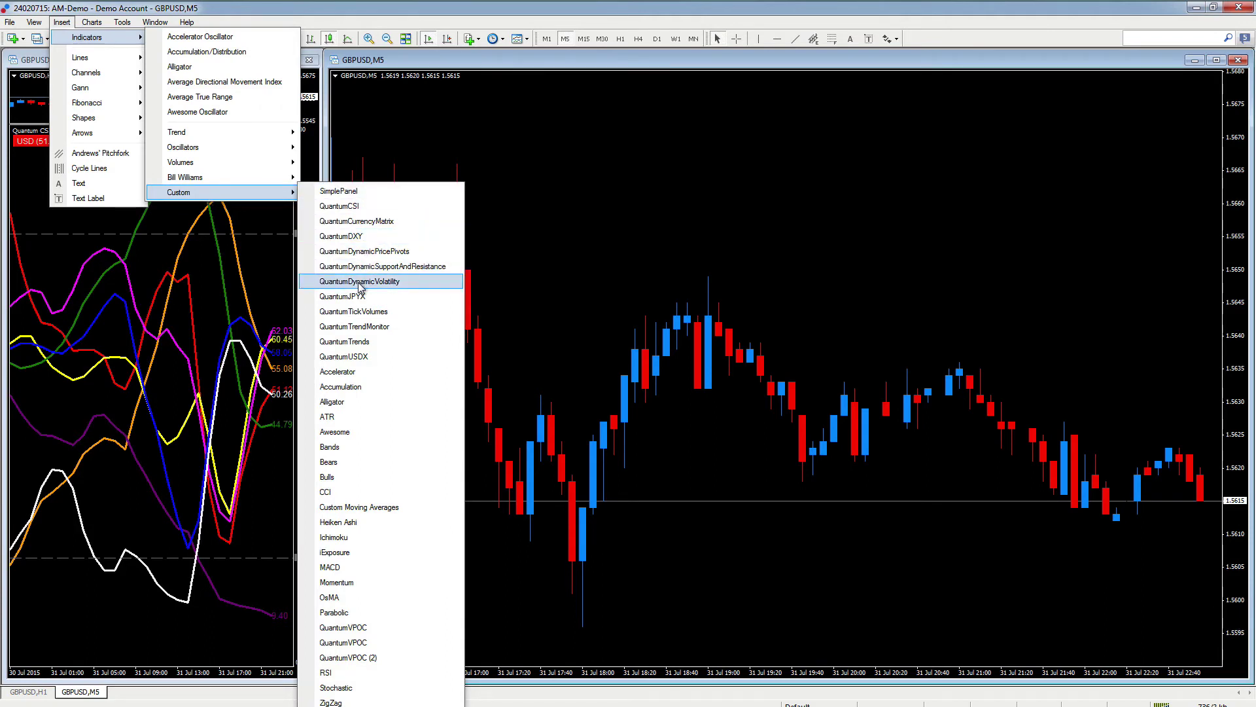
pyautogui.click(360, 283)
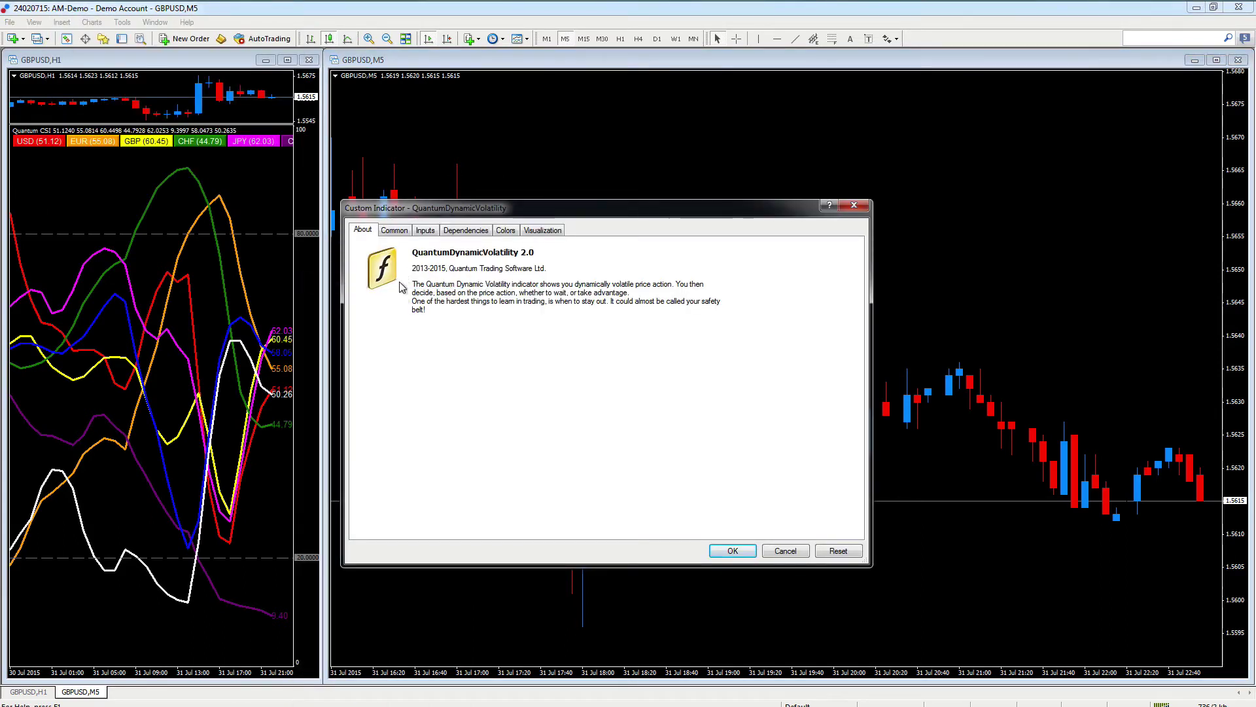
pyautogui.click(425, 233)
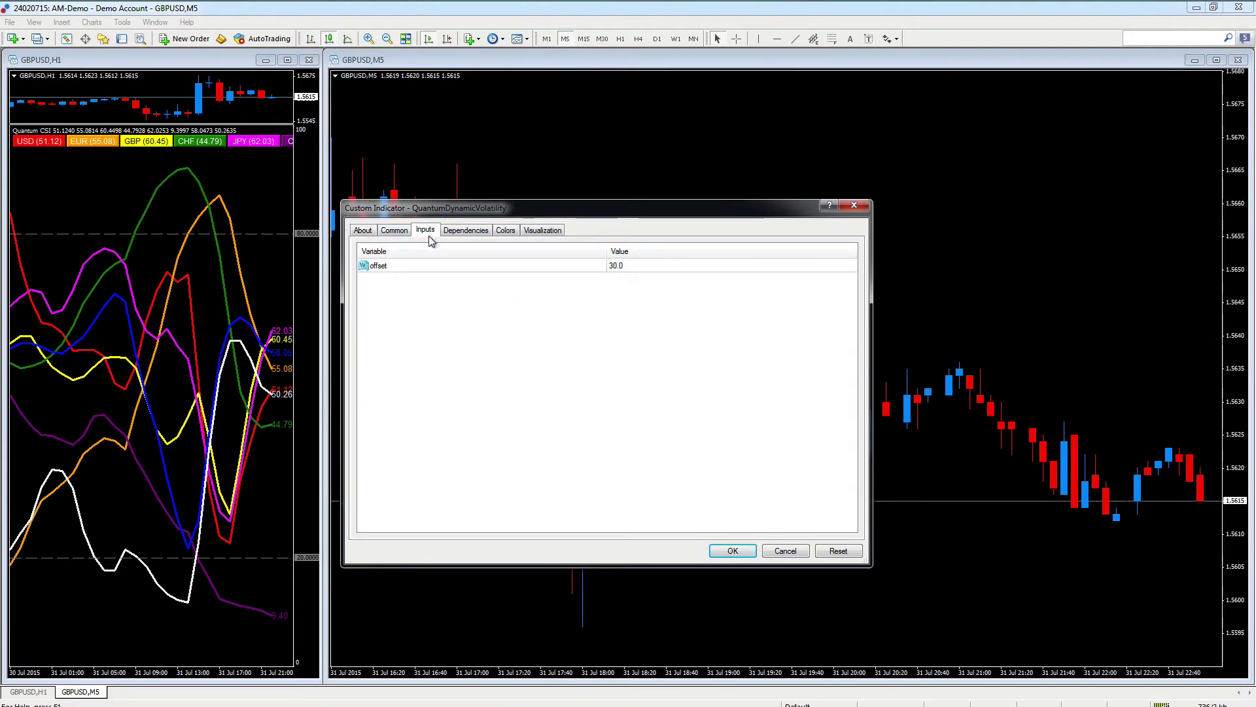
pyautogui.click(367, 232)
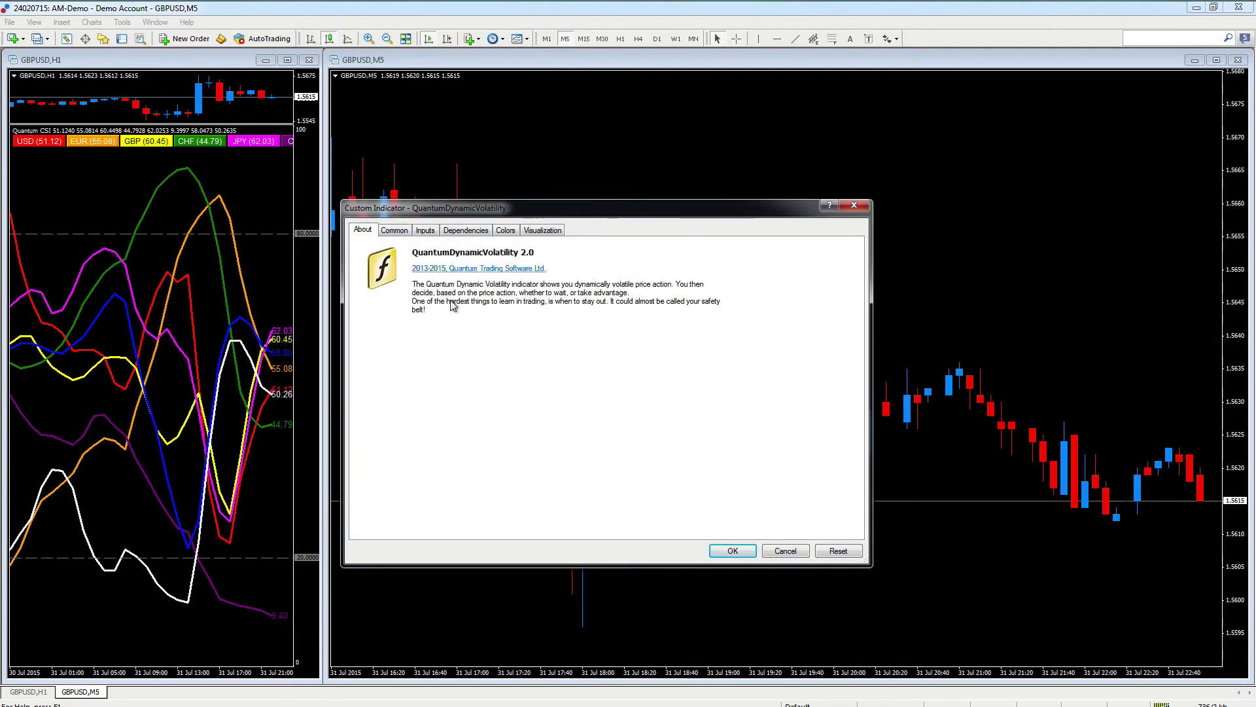
pyautogui.click(741, 548)
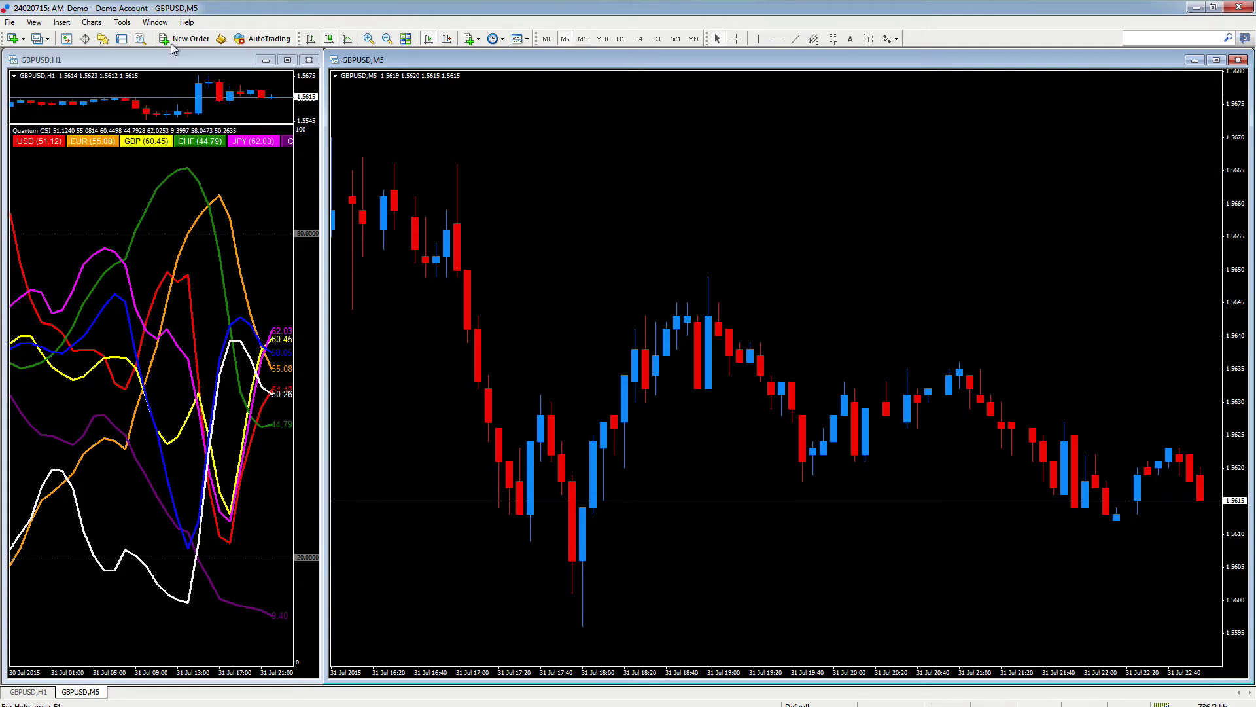
# - Add the custom QuantumDynamicPricePivots indicator, reviewing its Inputs and Colors, so yellow reversal arrows appear
pyautogui.click(62, 22)
pyautogui.moveTo(69, 39)
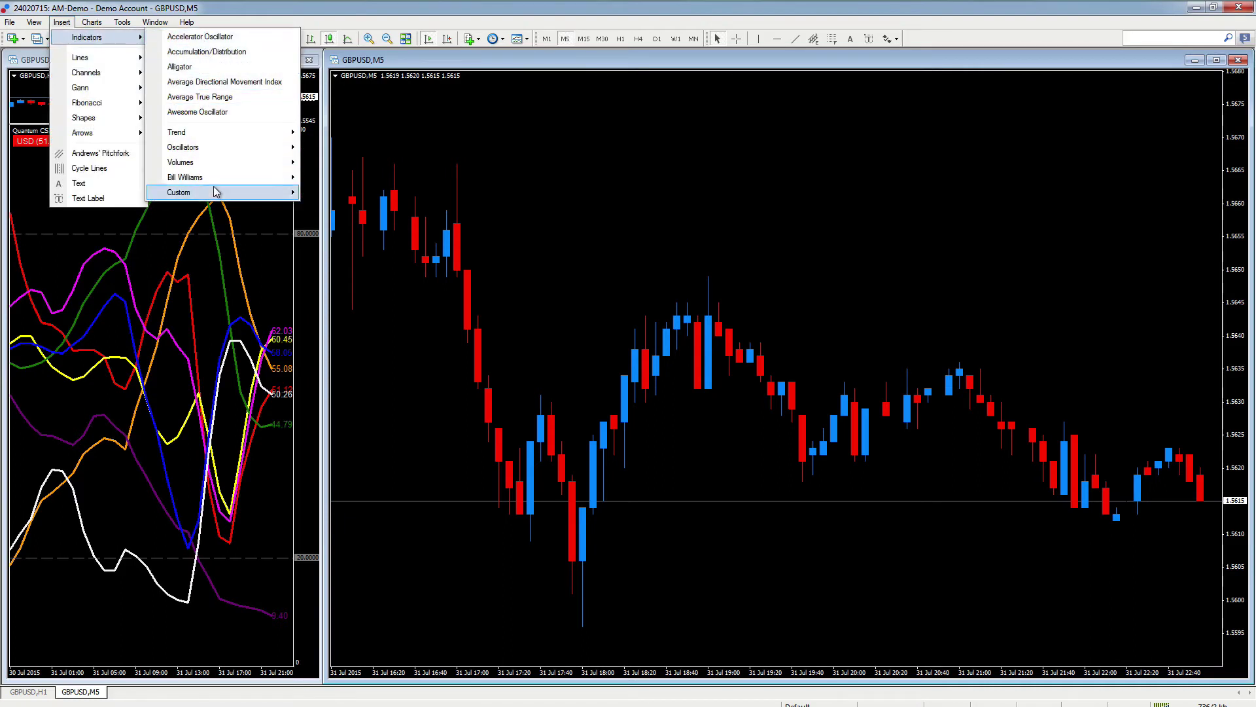
pyautogui.moveTo(216, 192)
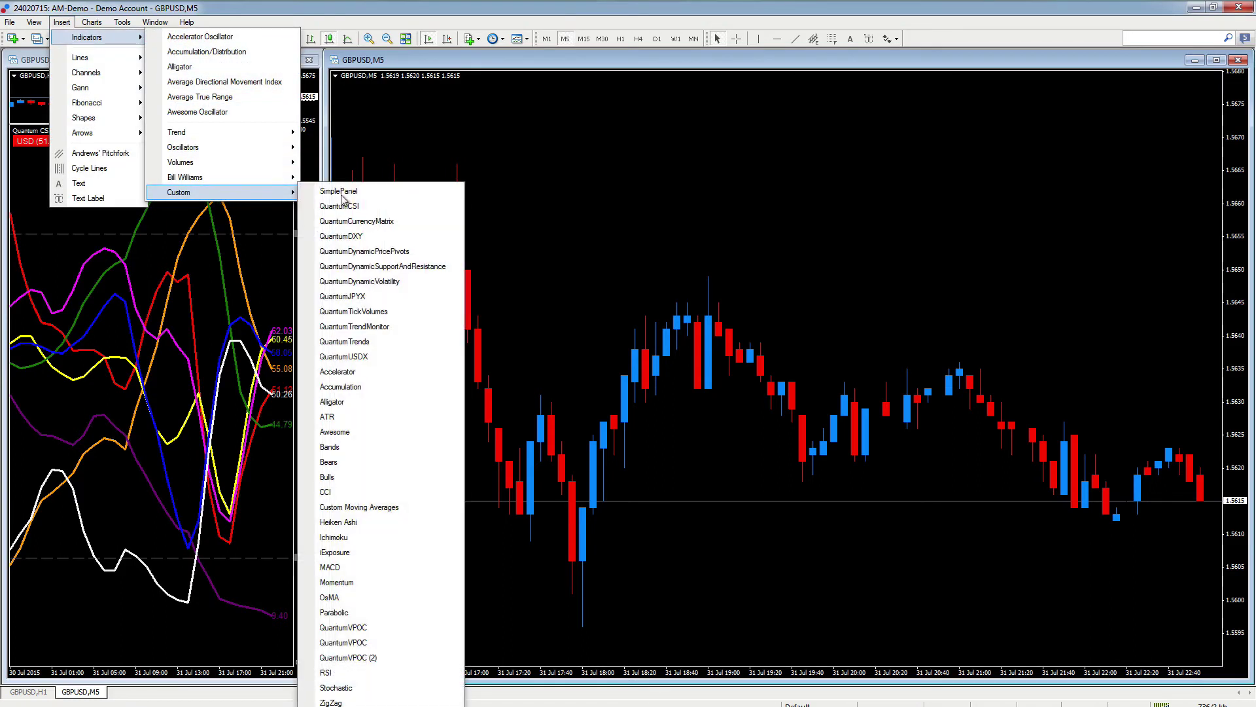
pyautogui.click(377, 252)
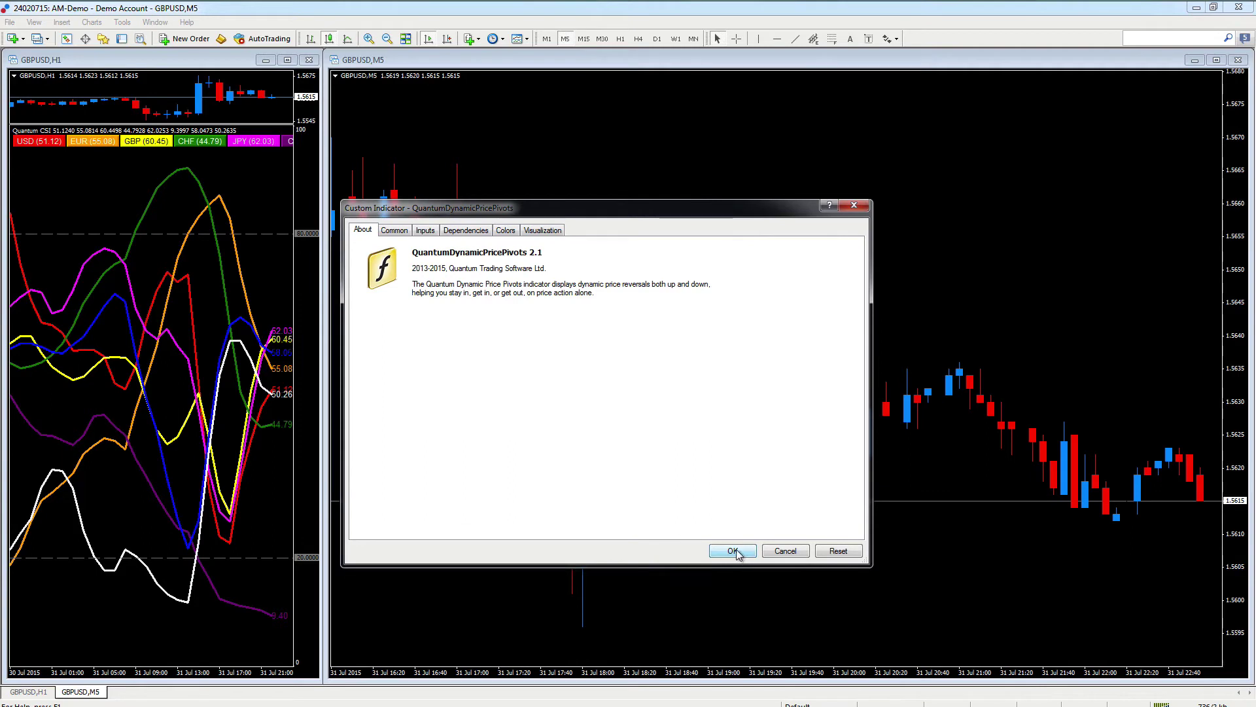
pyautogui.click(425, 231)
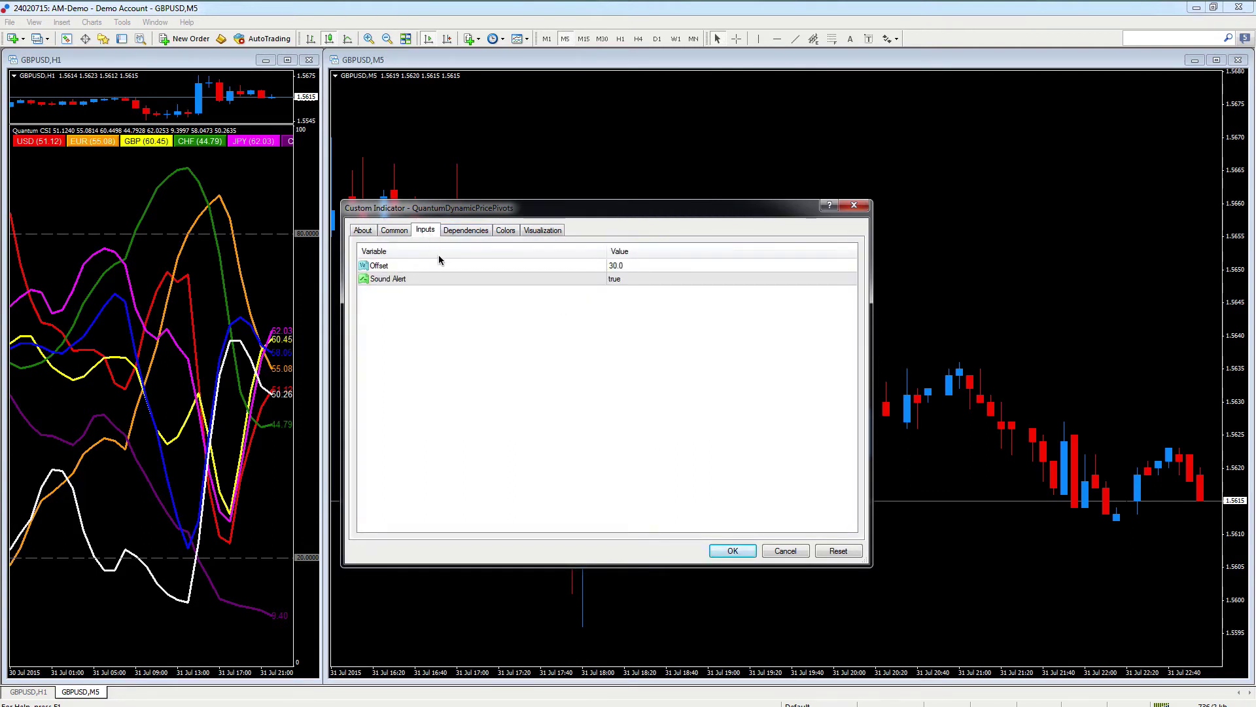
pyautogui.click(506, 232)
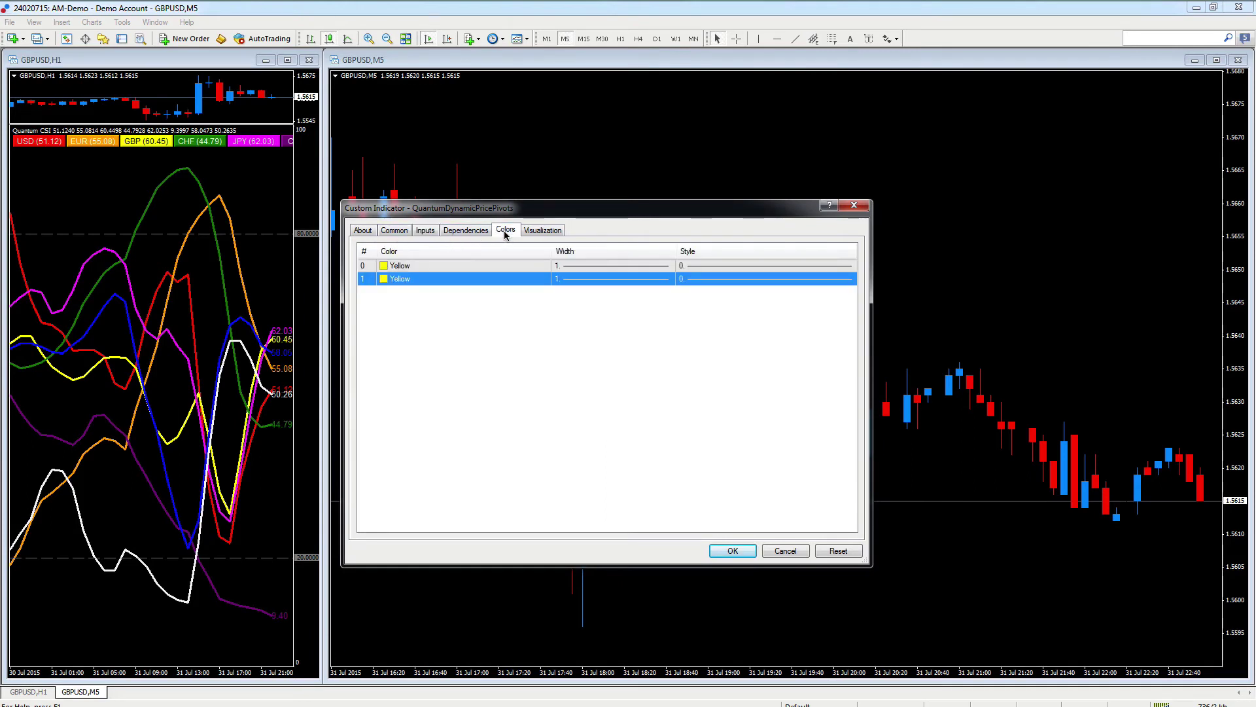
pyautogui.click(370, 232)
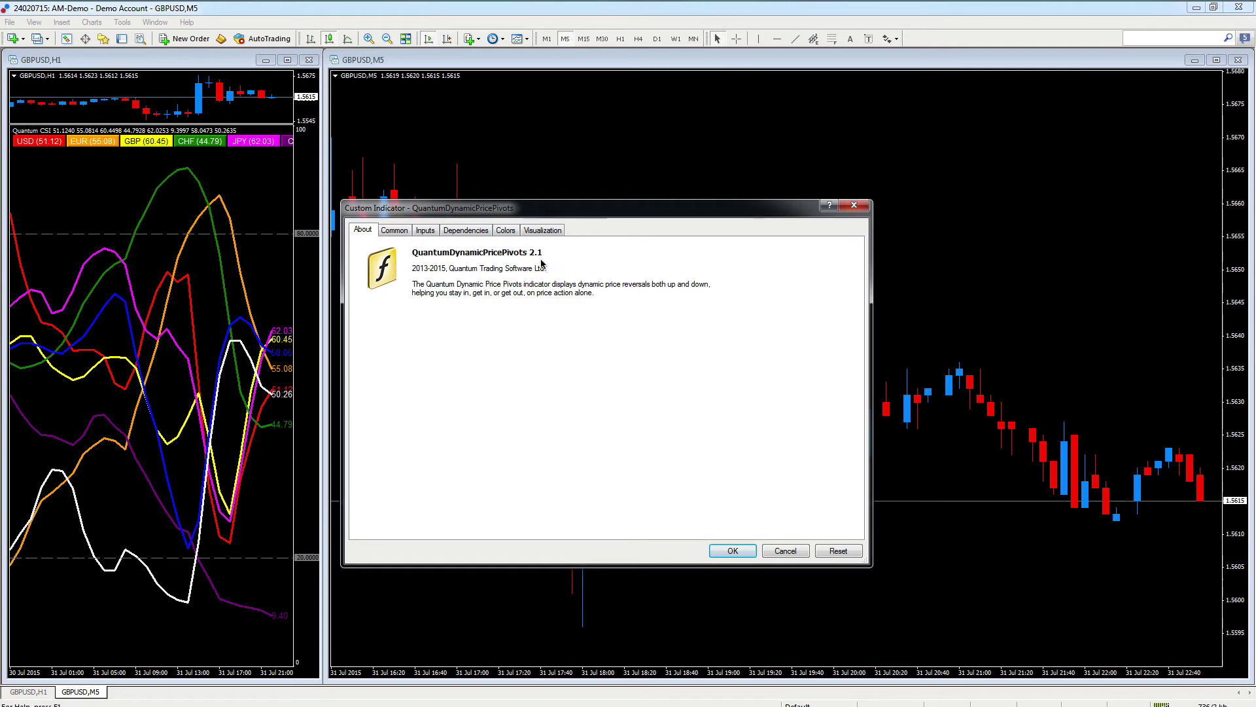
pyautogui.click(734, 551)
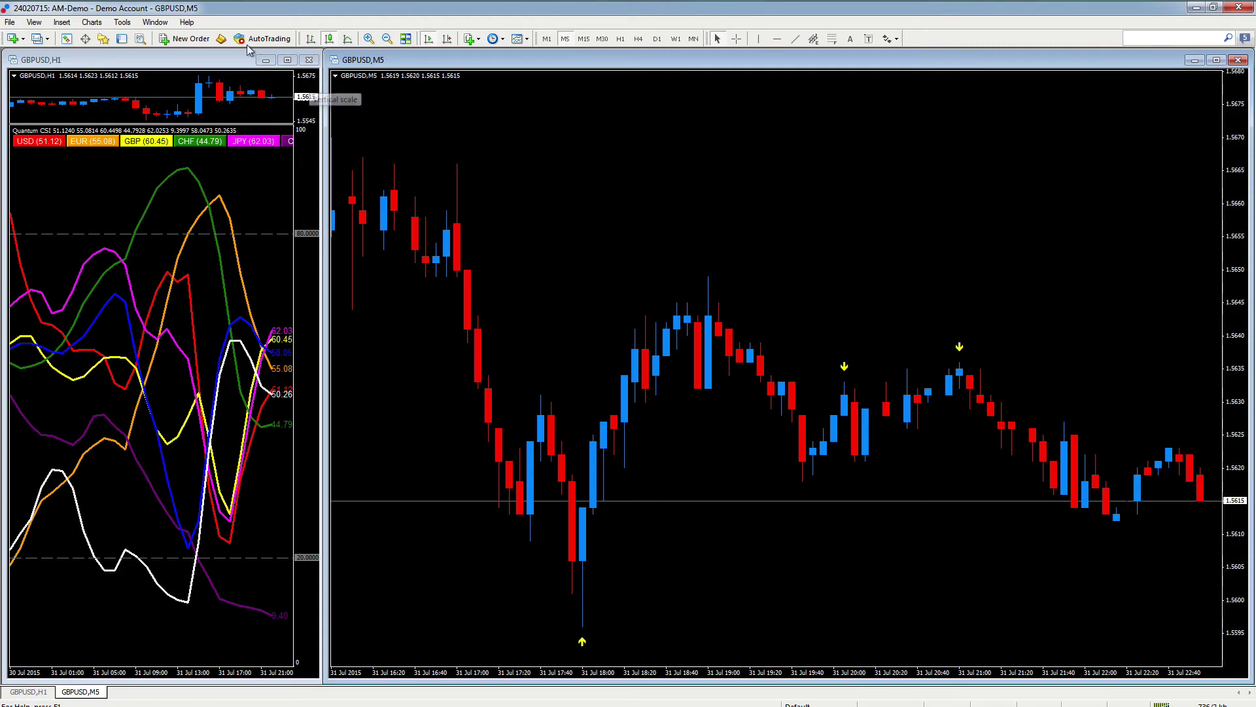
# - Add the QuantumTrendMonitor pane under the M5 chart and drag its separator down to compact it
pyautogui.click(61, 23)
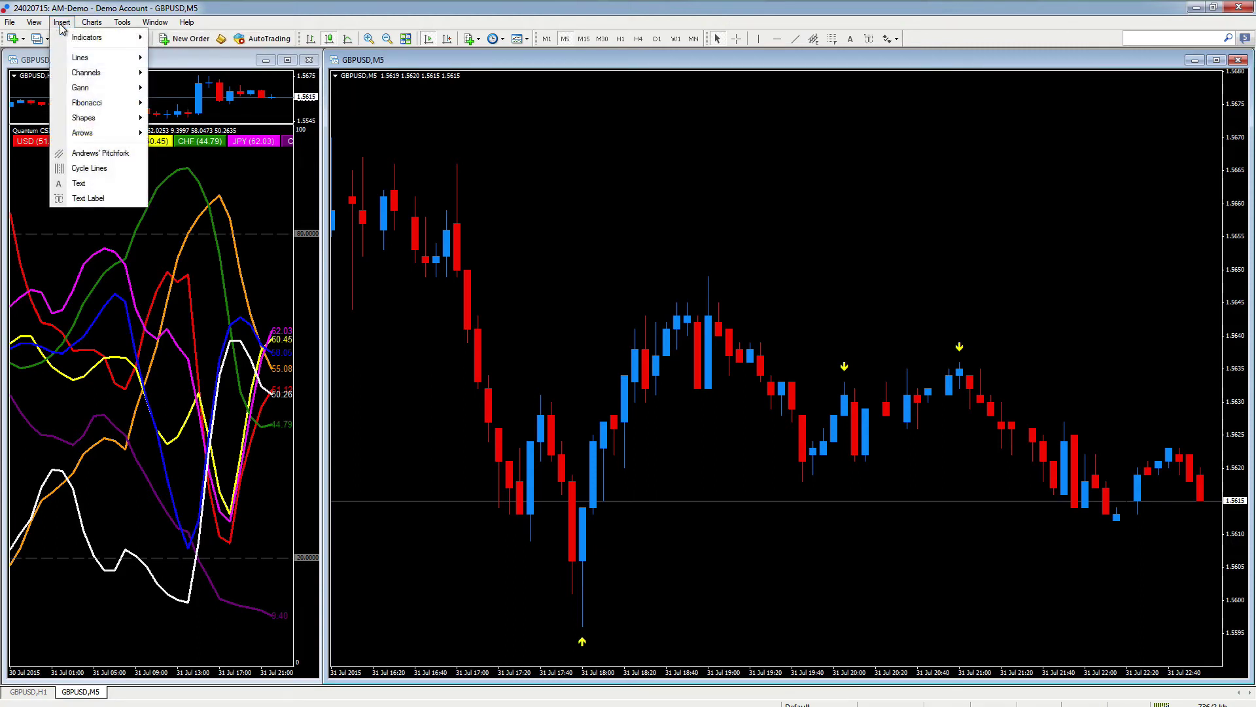
pyautogui.moveTo(73, 38)
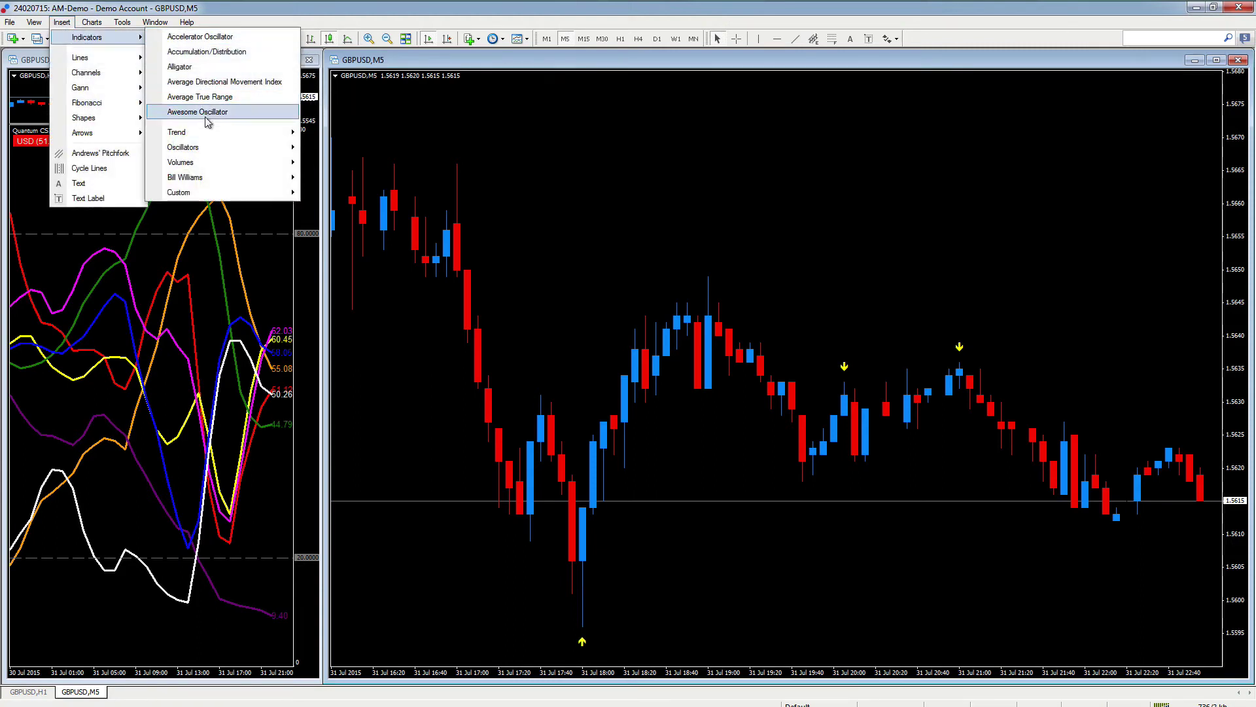
pyautogui.moveTo(213, 192)
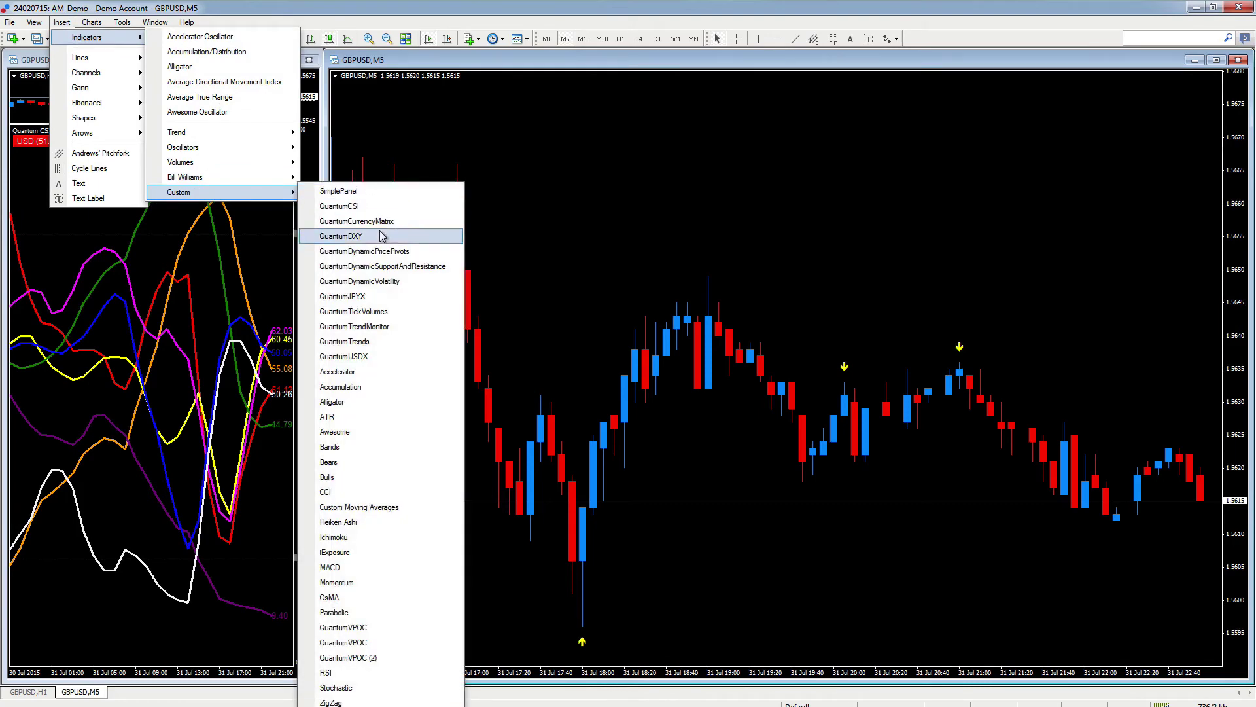
pyautogui.click(378, 327)
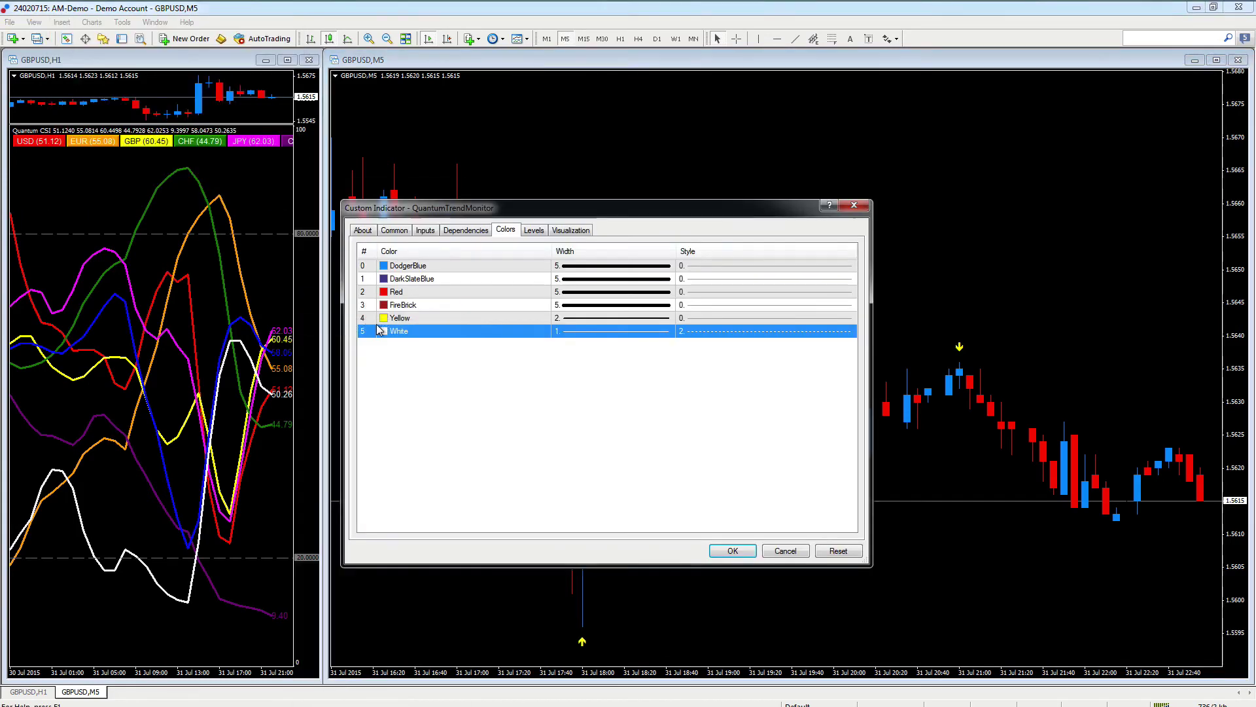
pyautogui.click(732, 551)
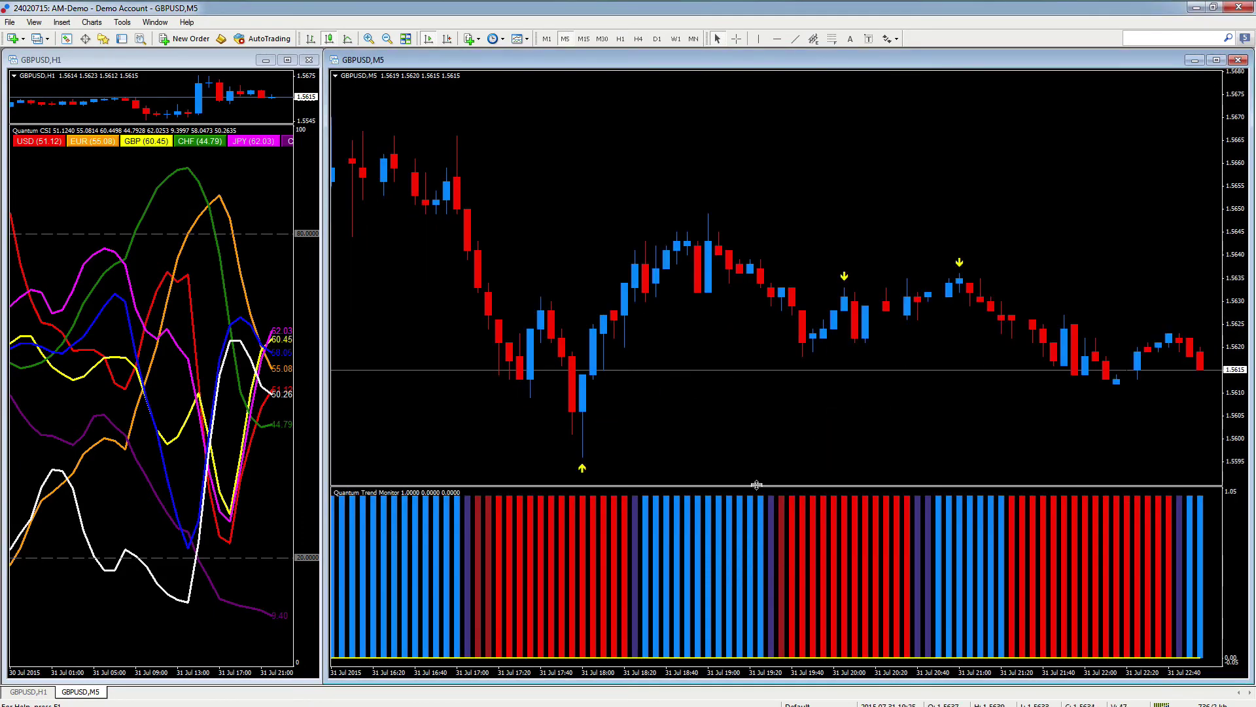
pyautogui.moveTo(757, 485); pyautogui.dragTo(751, 568)
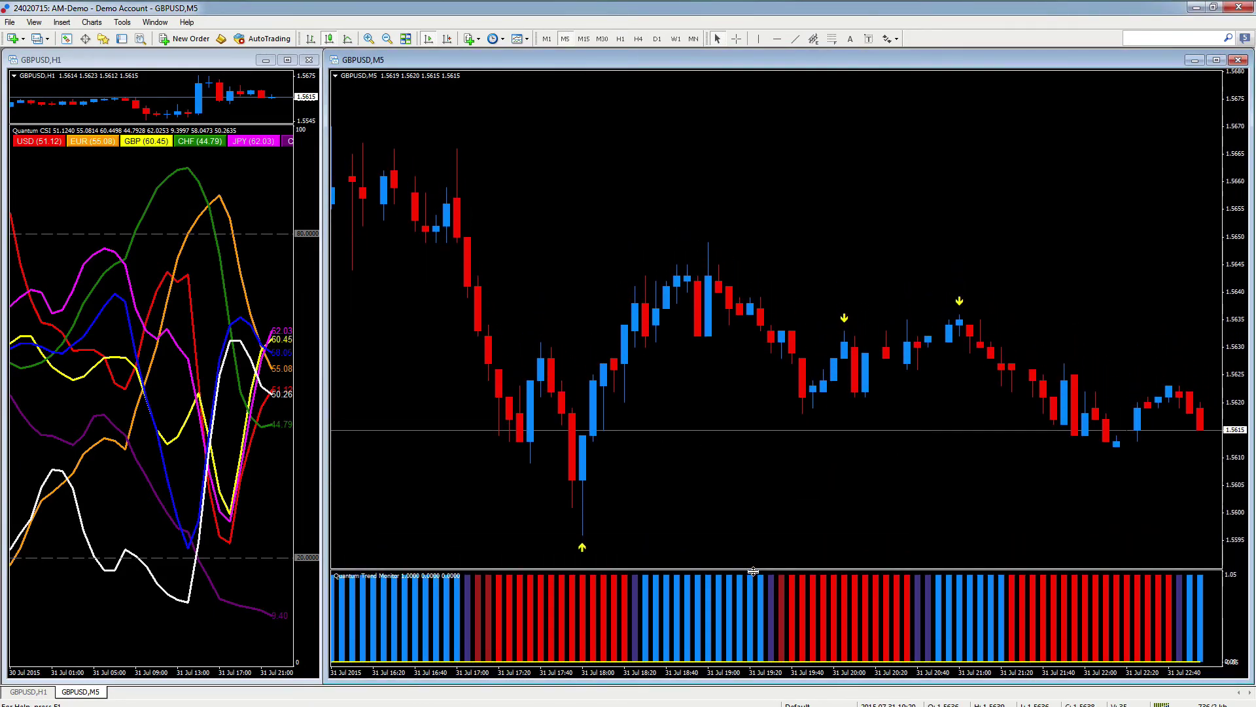
# - Add the QuantumTickVolumes pane below the M5 price chart
pyautogui.click(63, 23)
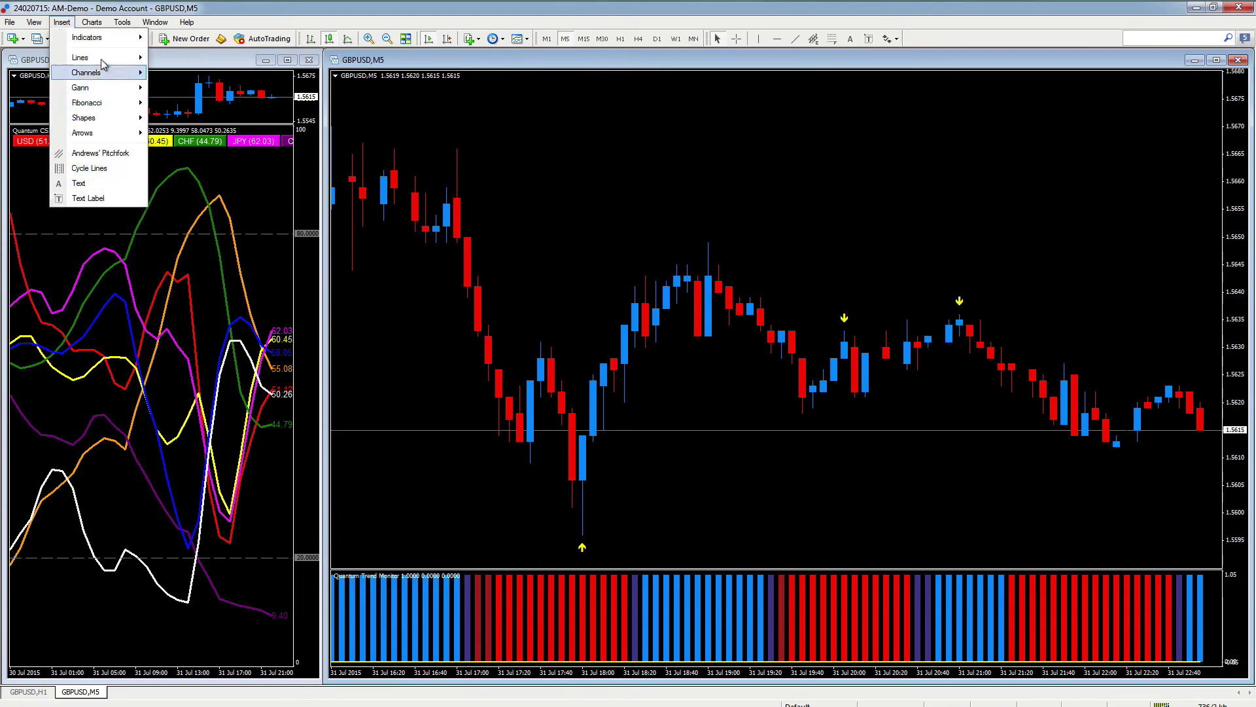
pyautogui.moveTo(106, 38)
pyautogui.moveTo(209, 154)
pyautogui.moveTo(226, 193)
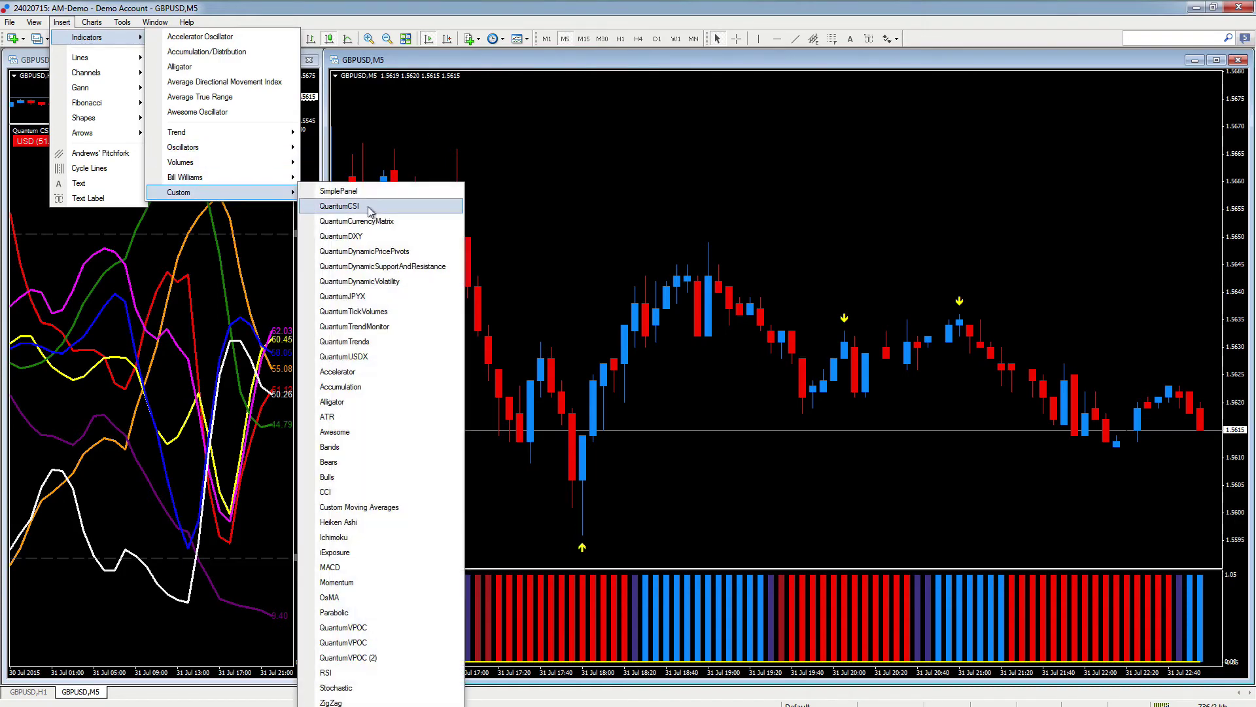
pyautogui.click(380, 311)
pyautogui.click(732, 551)
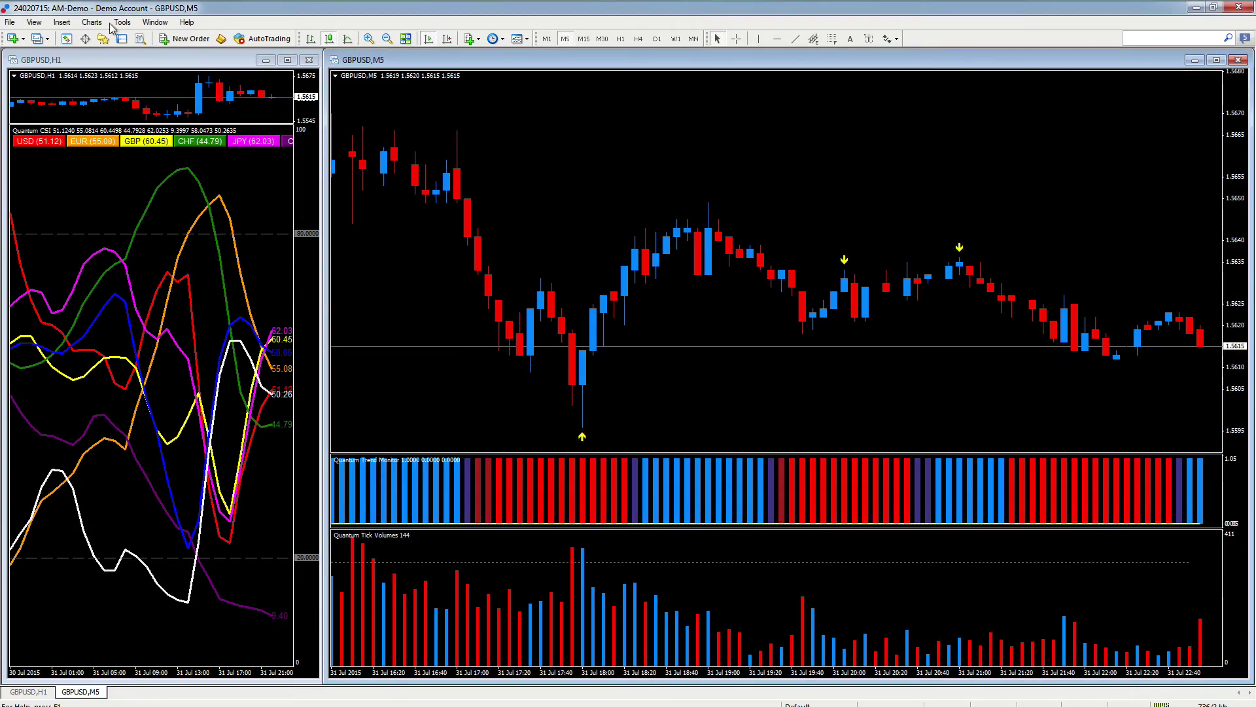
pyautogui.click(62, 25)
pyautogui.moveTo(108, 40)
pyautogui.moveTo(214, 196)
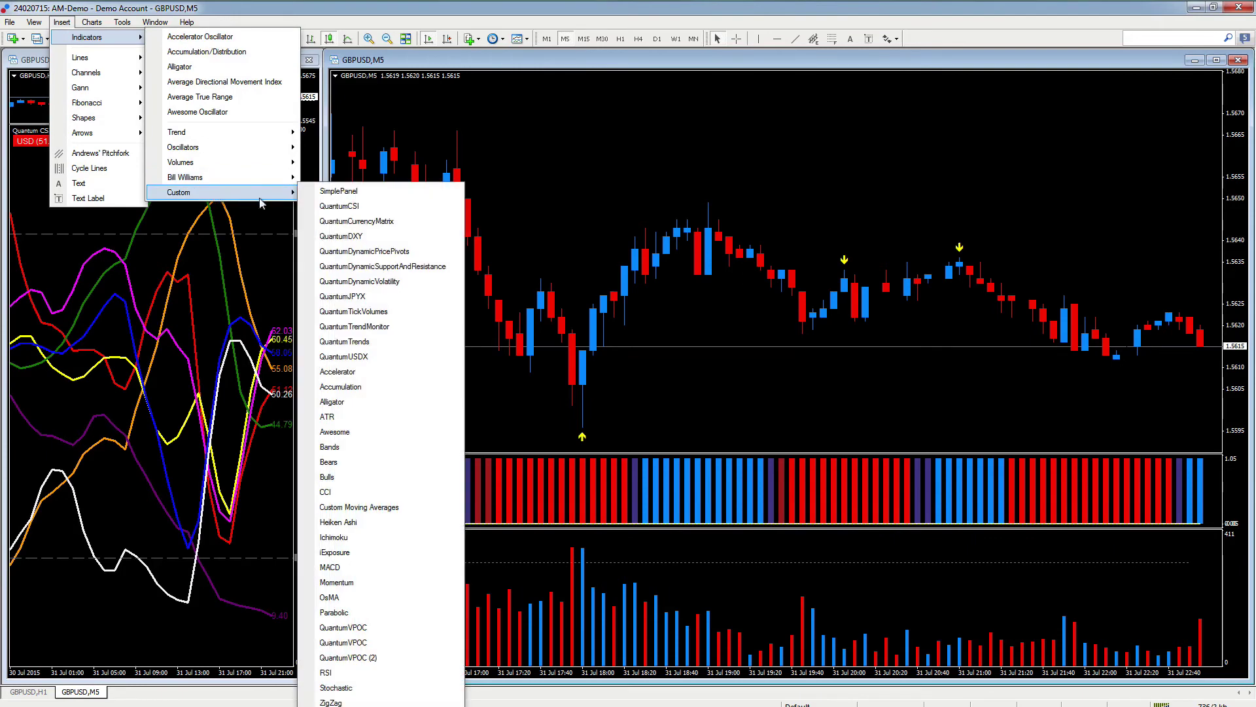
# - Overlay the QuantumTrends dots on the GBPUSD chart and switch it to the M15 timeframe
pyautogui.click(365, 343)
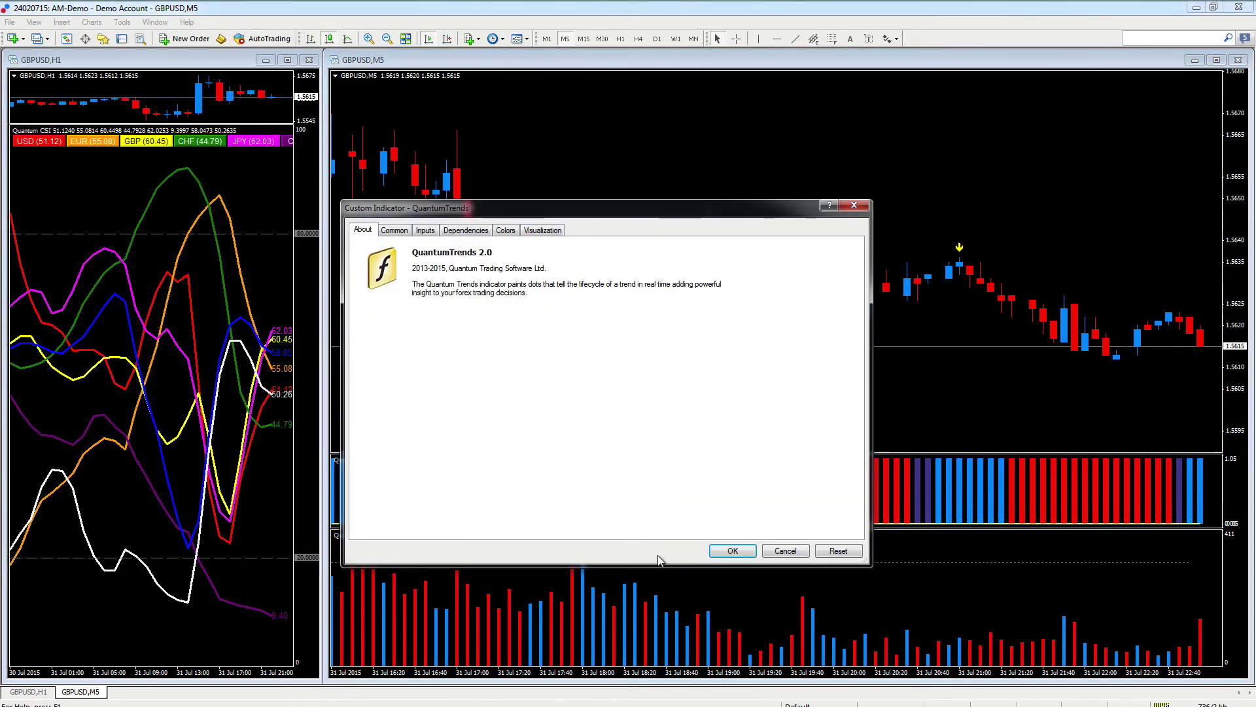
pyautogui.click(733, 551)
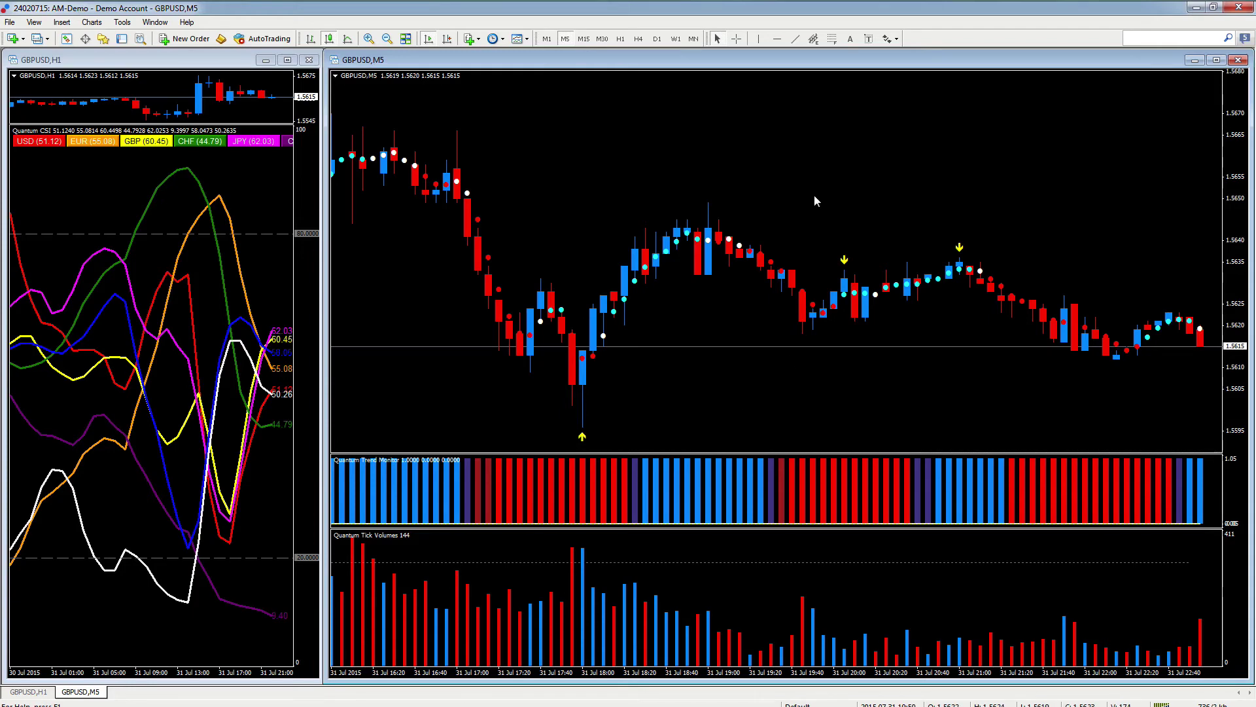
pyautogui.click(585, 38)
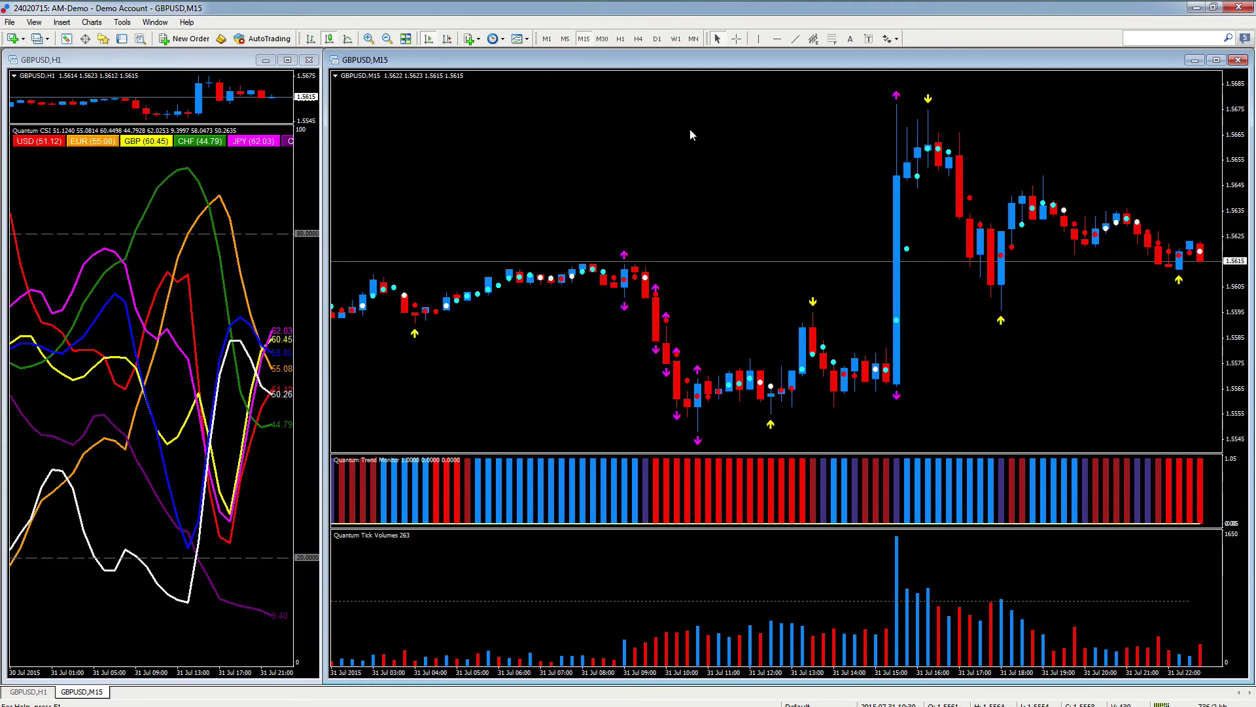
# - Delete the QuantumTrends indicator from the GBPUSD M15 chart via the Indicators List
pyautogui.rightClick(567, 181)
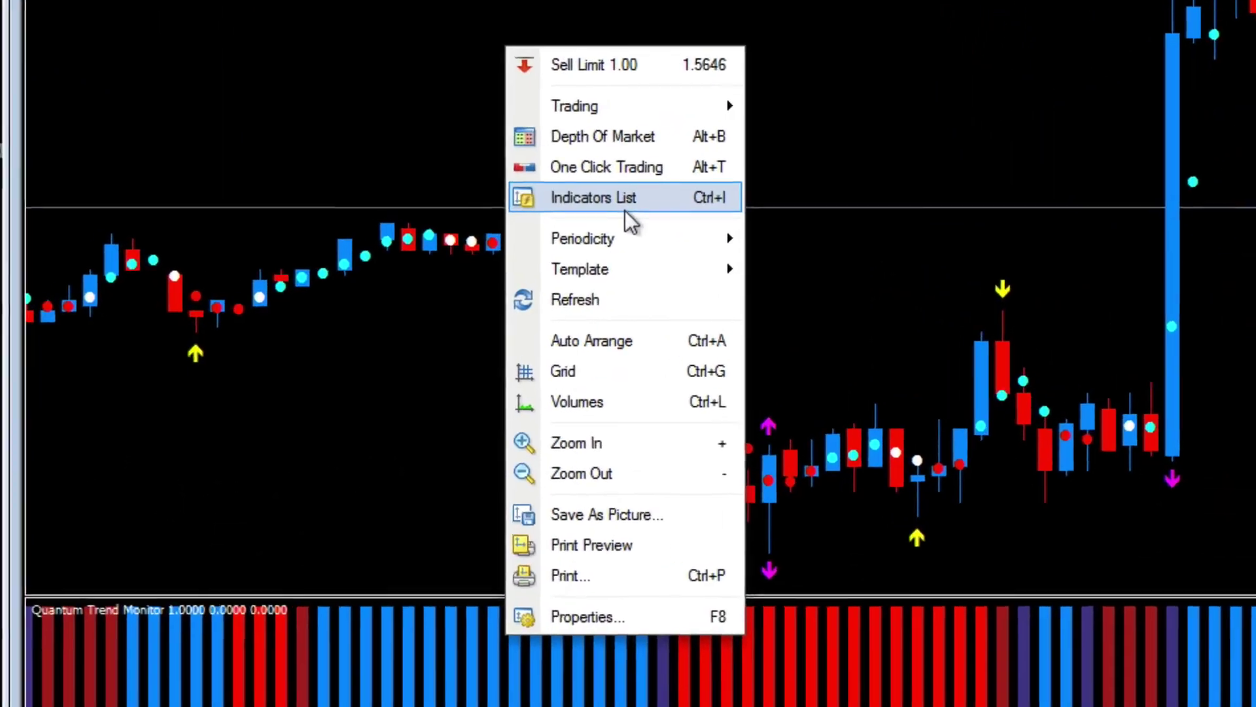
pyautogui.click(627, 184)
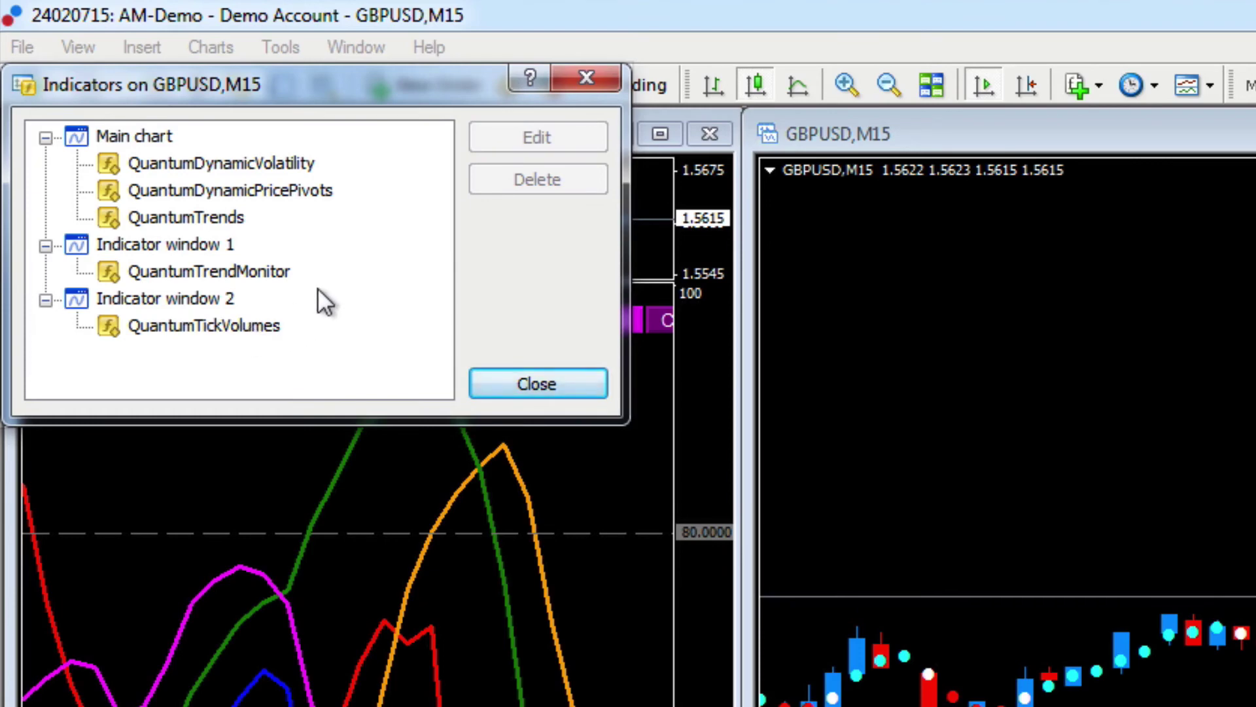
pyautogui.click(184, 216)
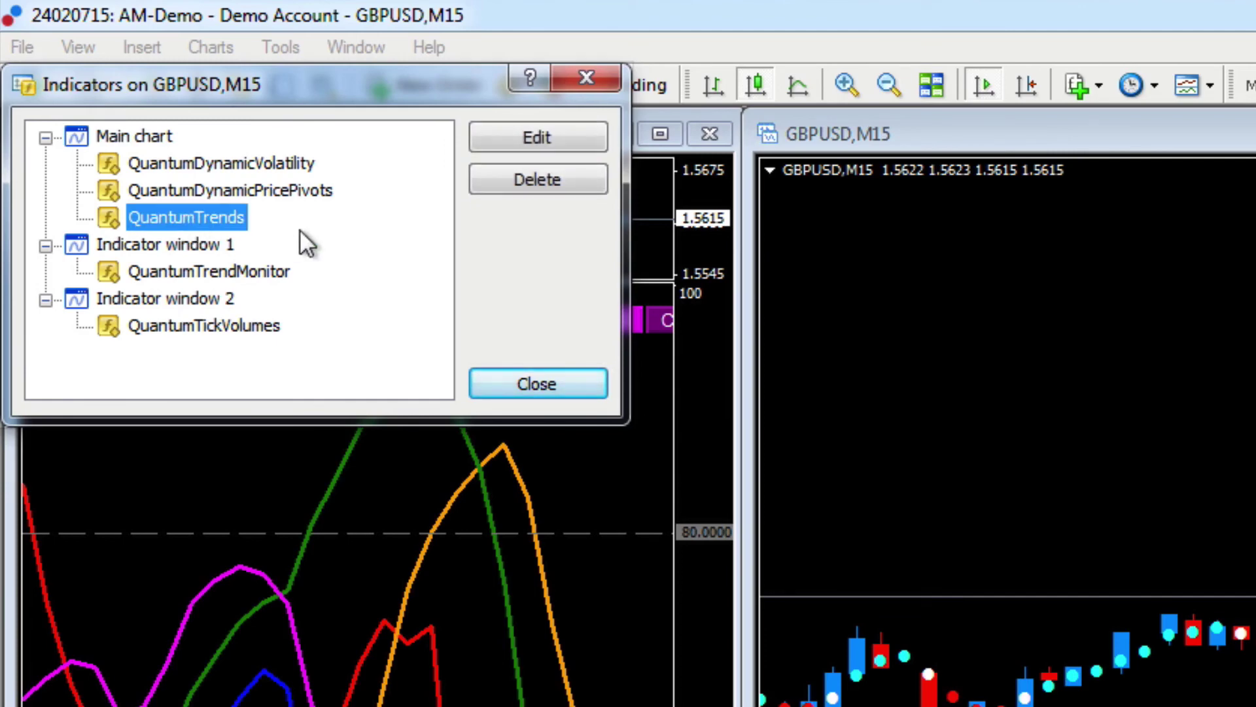
pyautogui.click(530, 179)
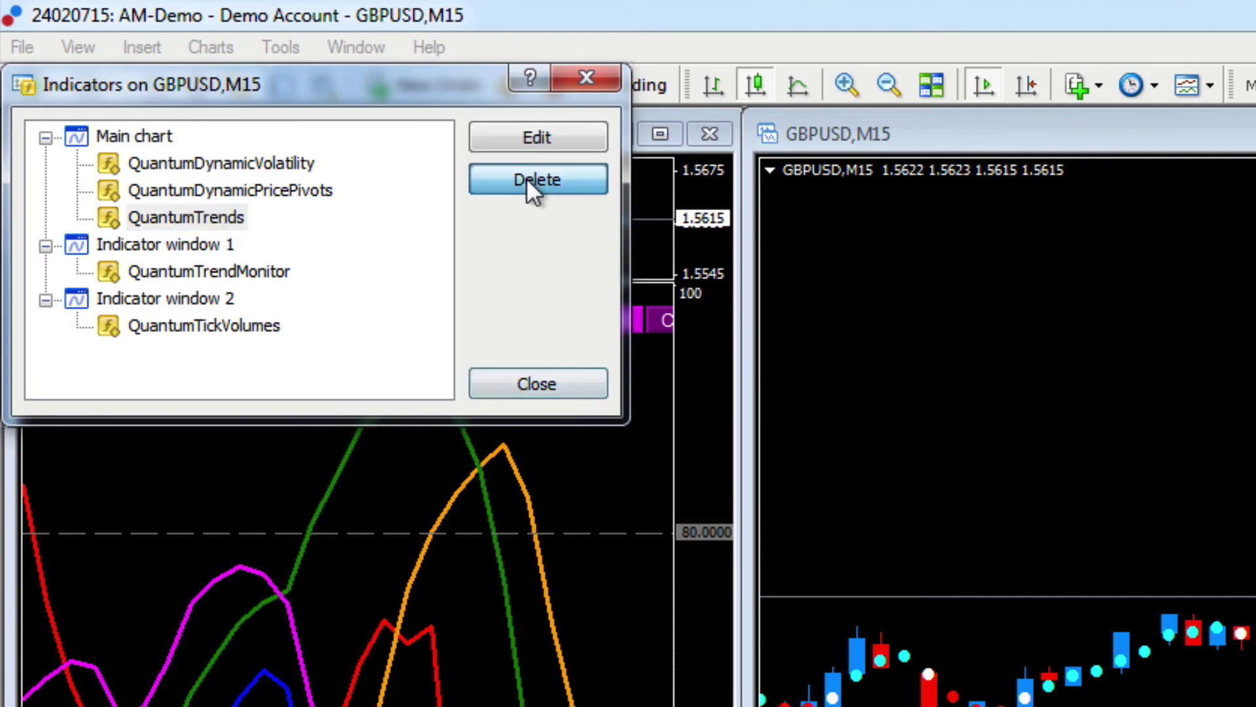
pyautogui.click(546, 385)
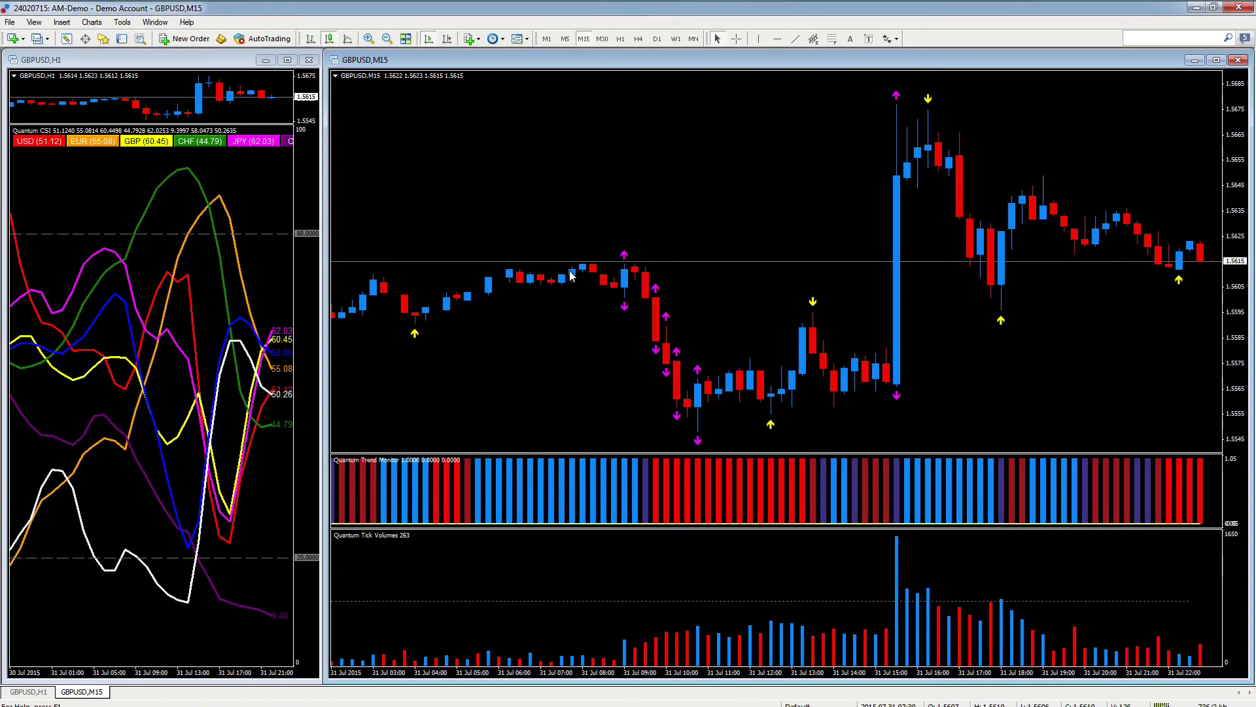
# - Delete the QuantumDynamicVolatility indicator too, leaving only the yellow pivot arrows
pyautogui.rightClick(458, 175)
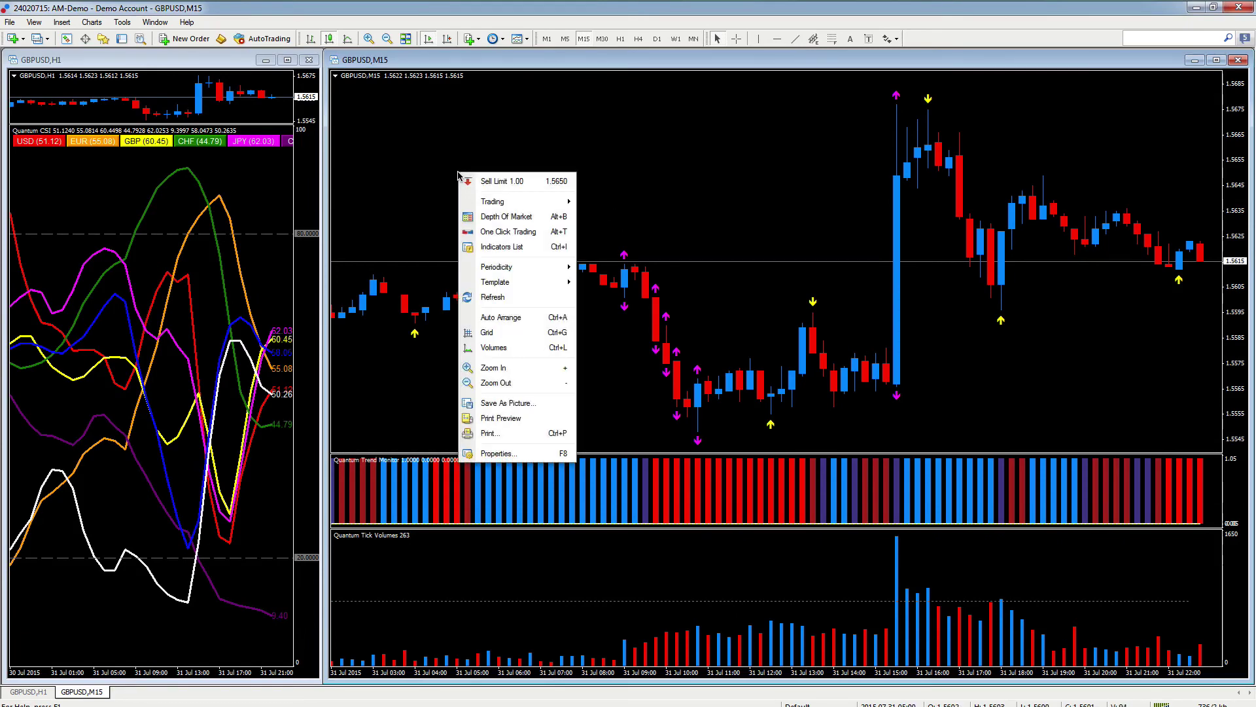
pyautogui.click(497, 247)
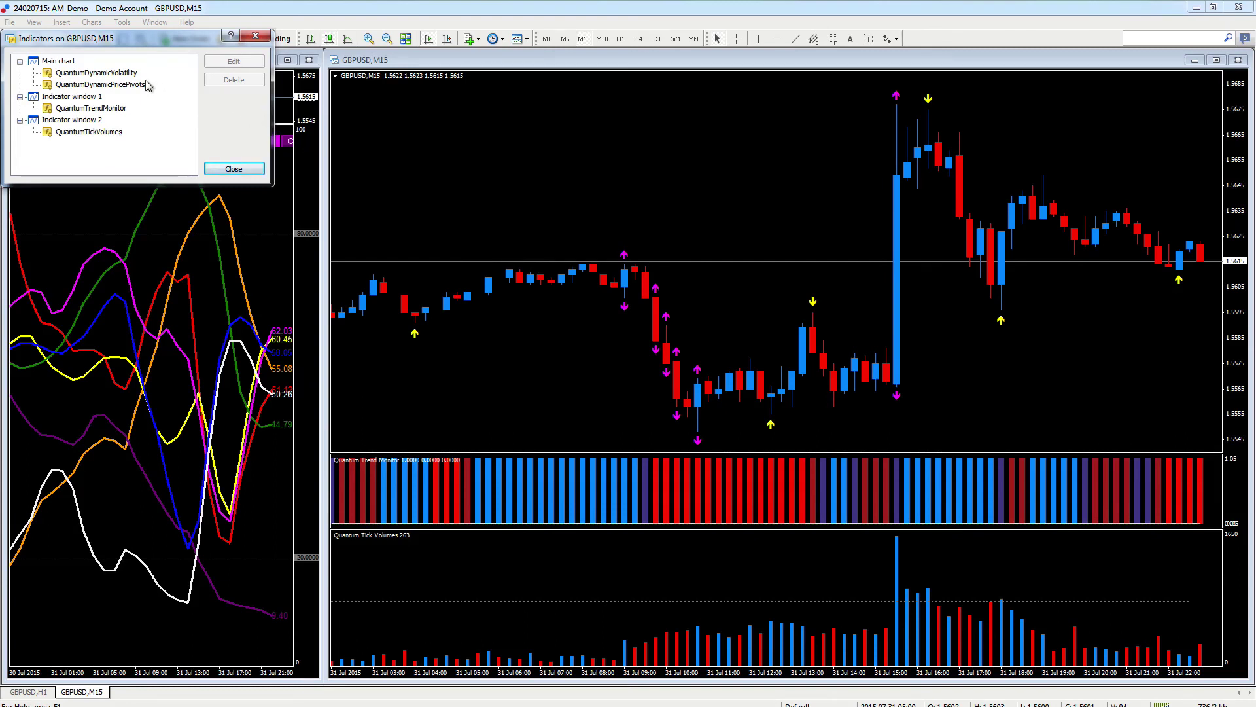
pyautogui.click(115, 73)
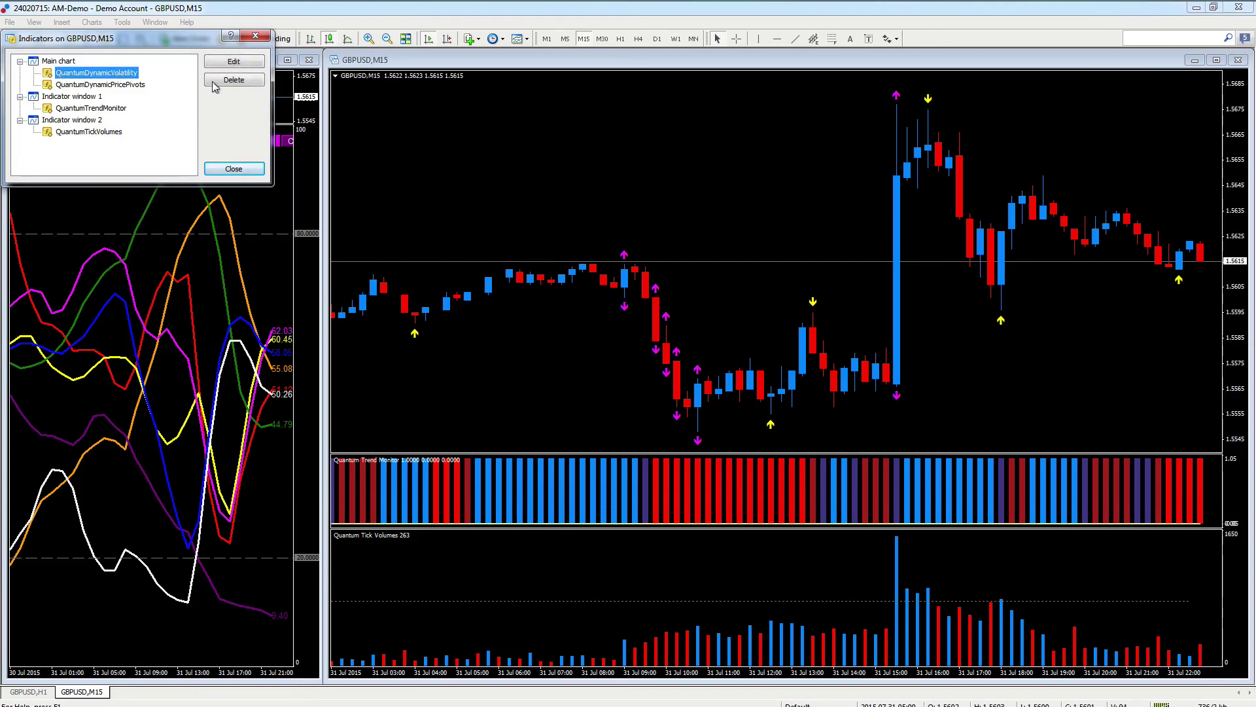
pyautogui.click(233, 80)
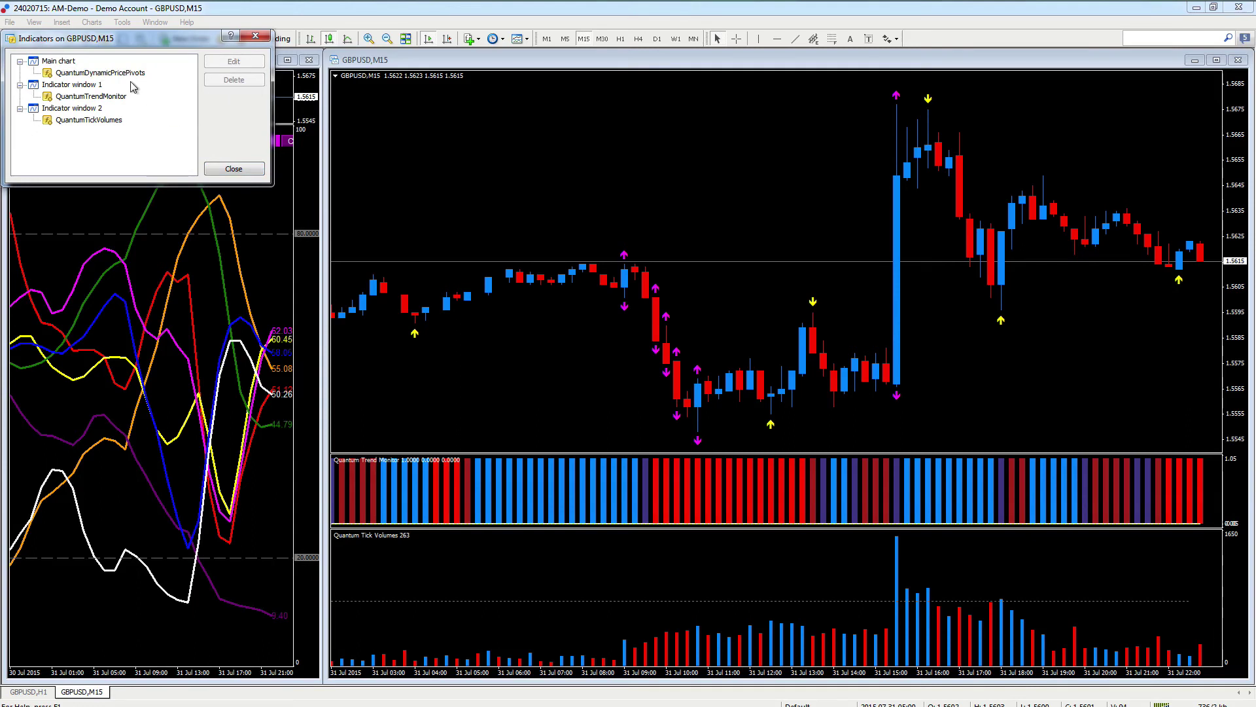
pyautogui.click(236, 169)
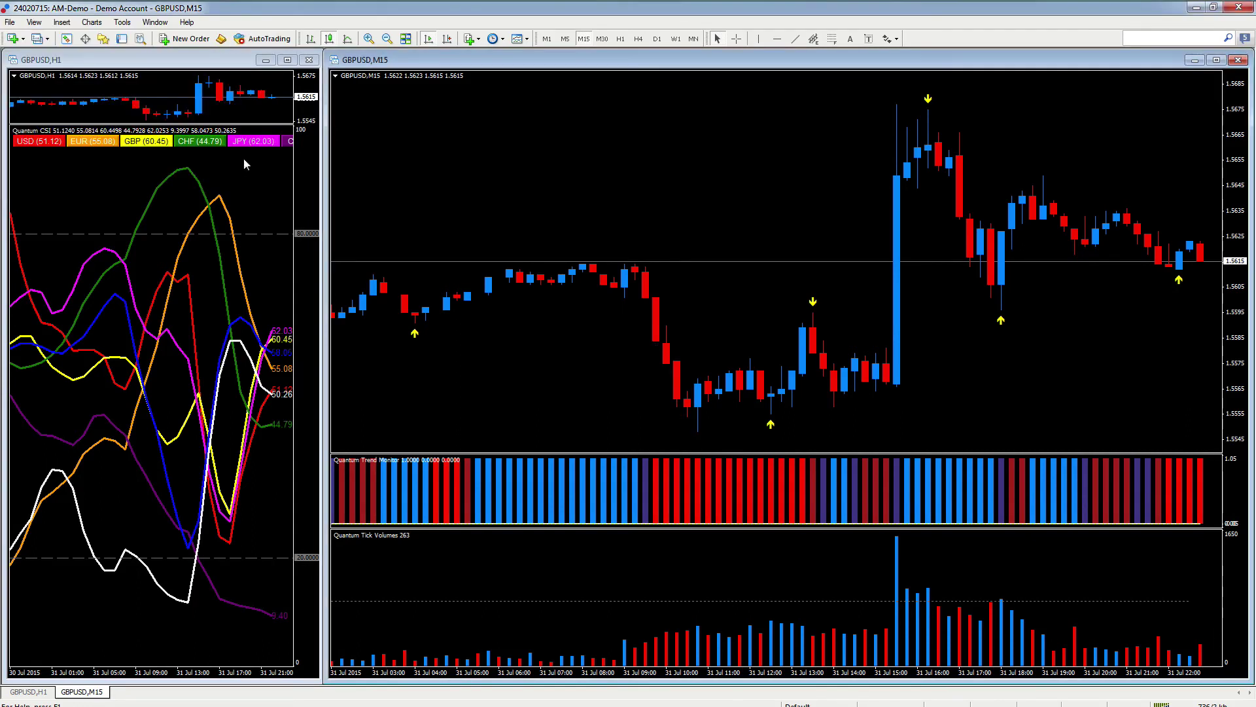